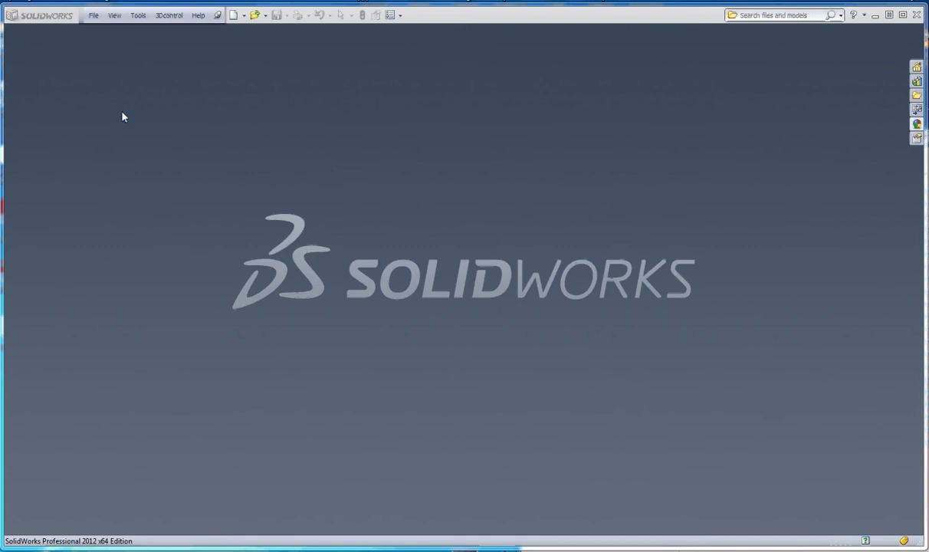
- Open the PART-INCH-ANSI.SLDPRT template as a new empty inch part
left_click(93, 15)
left_click(114, 44)
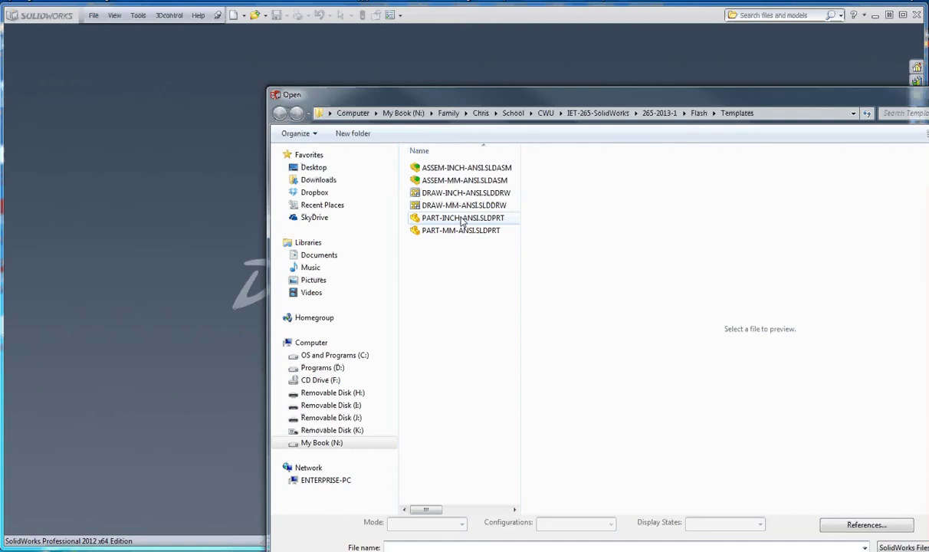
double_click(462, 220)
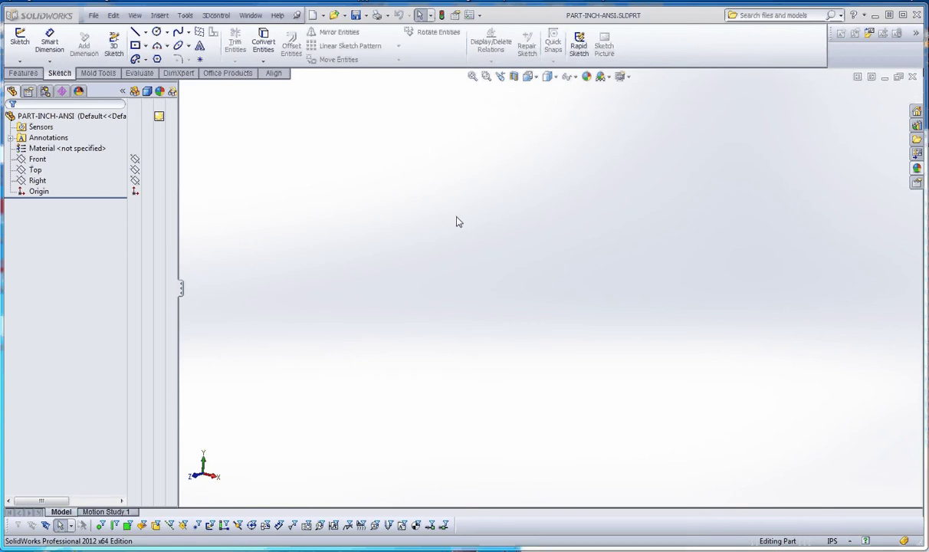
- Draw a circle centred on the origin on the Top plane
left_click(36, 169)
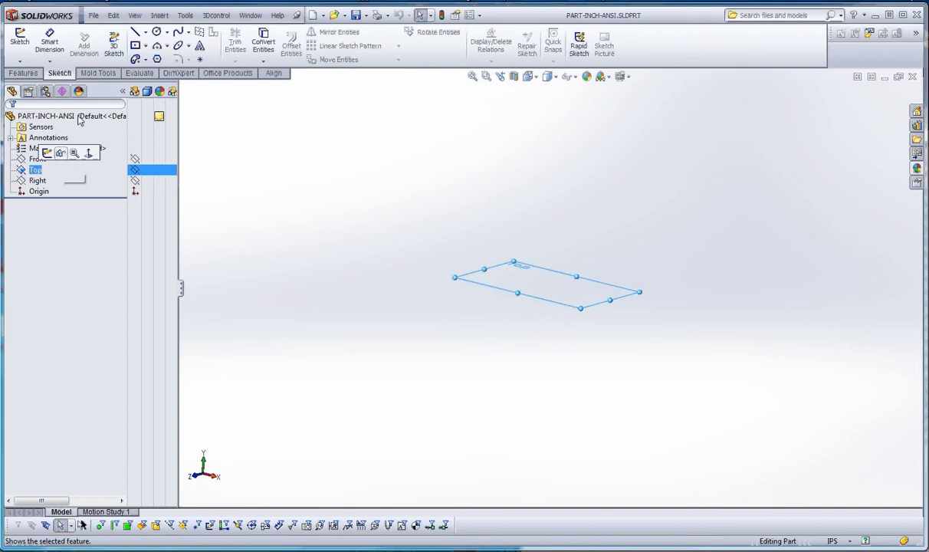
left_click(156, 33)
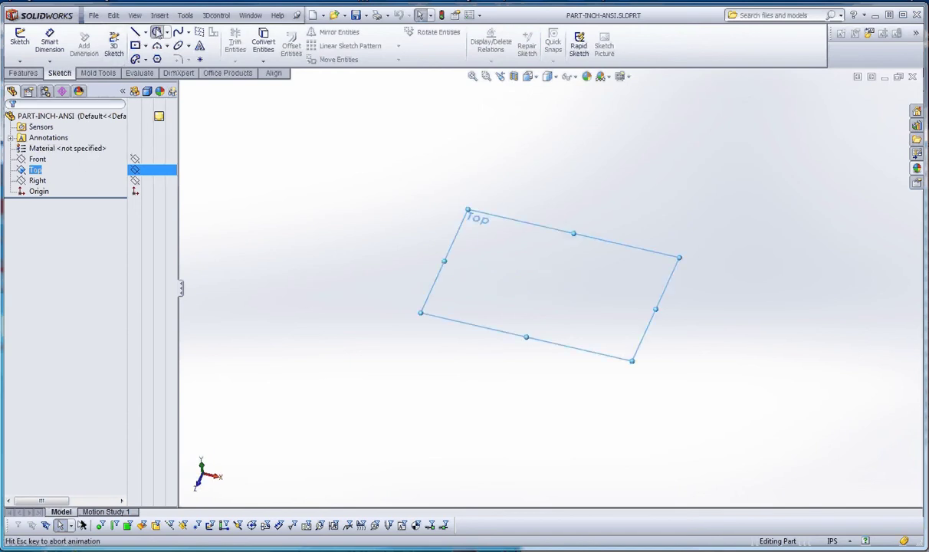
left_click(551, 289)
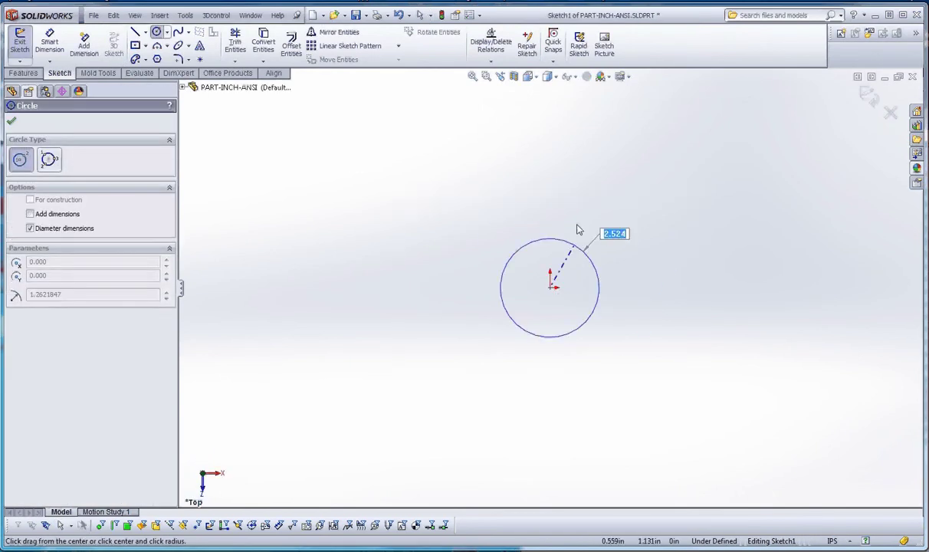
left_click(572, 209)
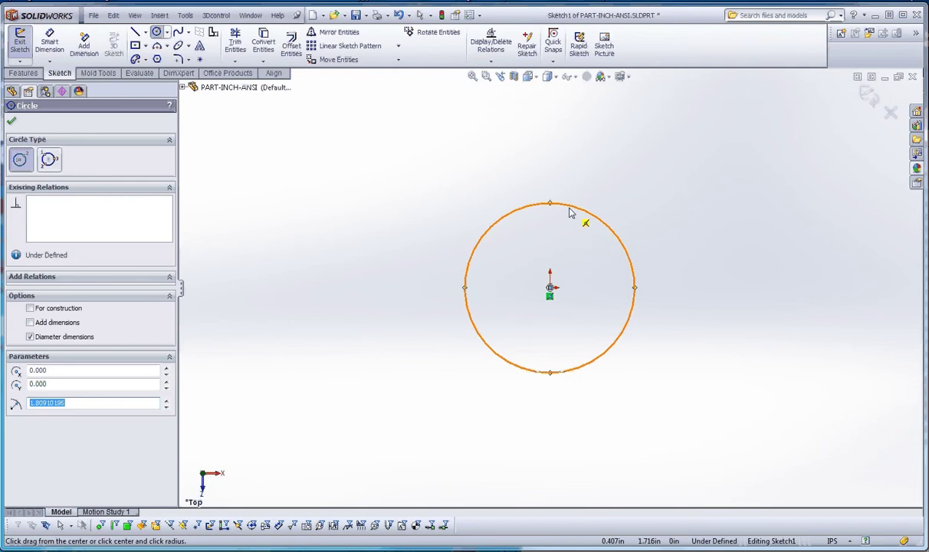
key("Escape")
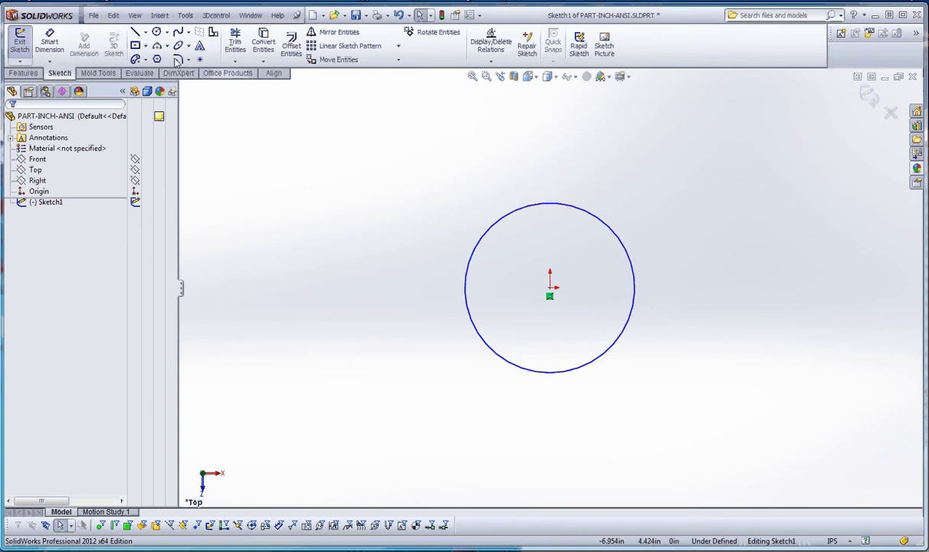
- Dimension the circle's diameter to 2 inches
left_click(49, 42)
left_click(599, 222)
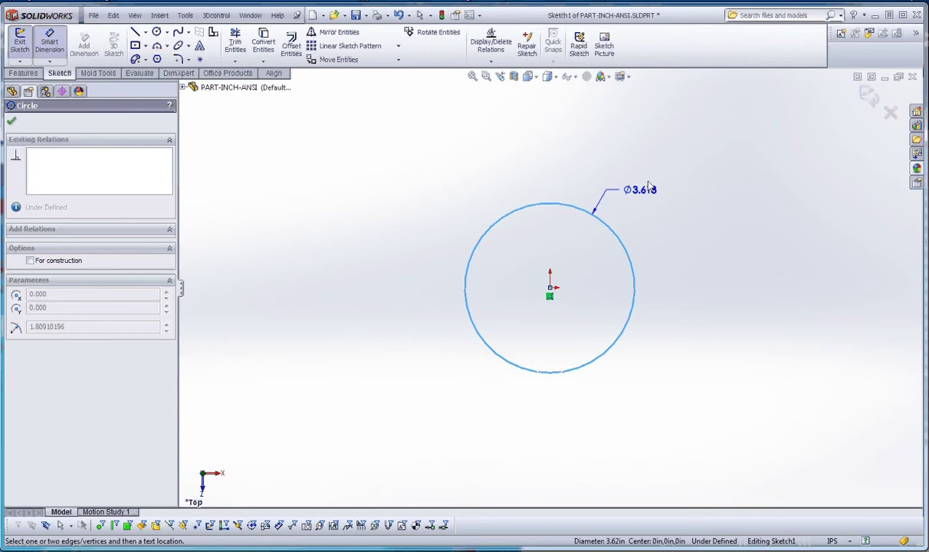
left_click(621, 190)
type("2")
key("Return")
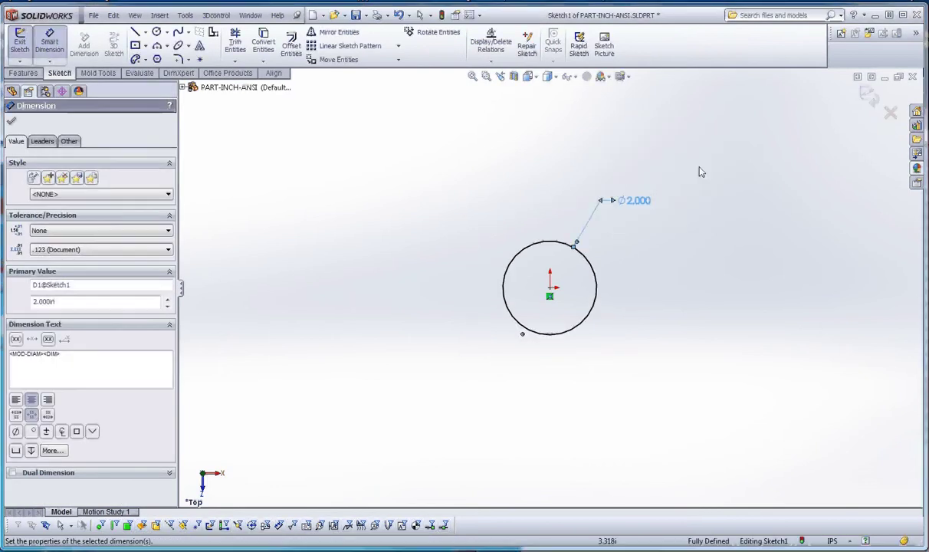
left_click(662, 157)
scroll(566, 276, "down", 5)
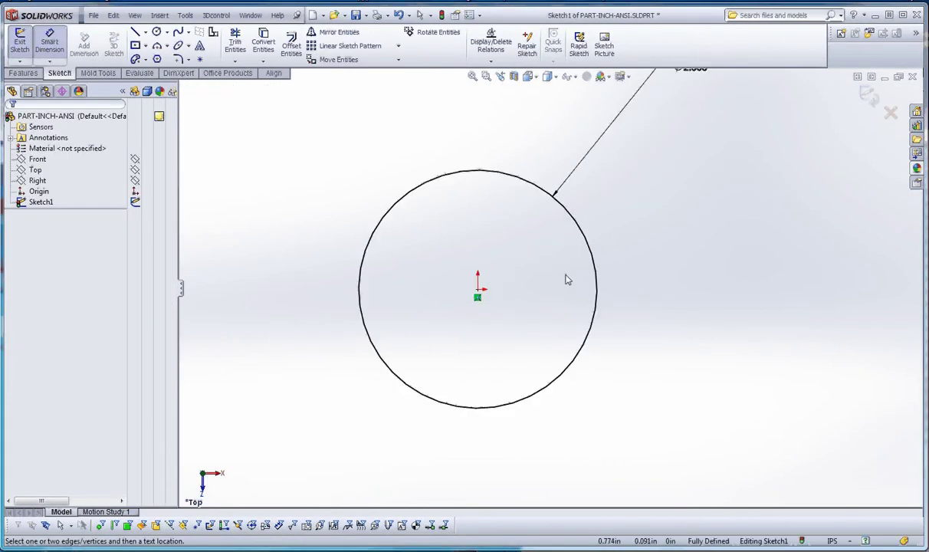
- In Save As, browse to Flash > Prep and create a new Week5 folder
left_click(93, 16)
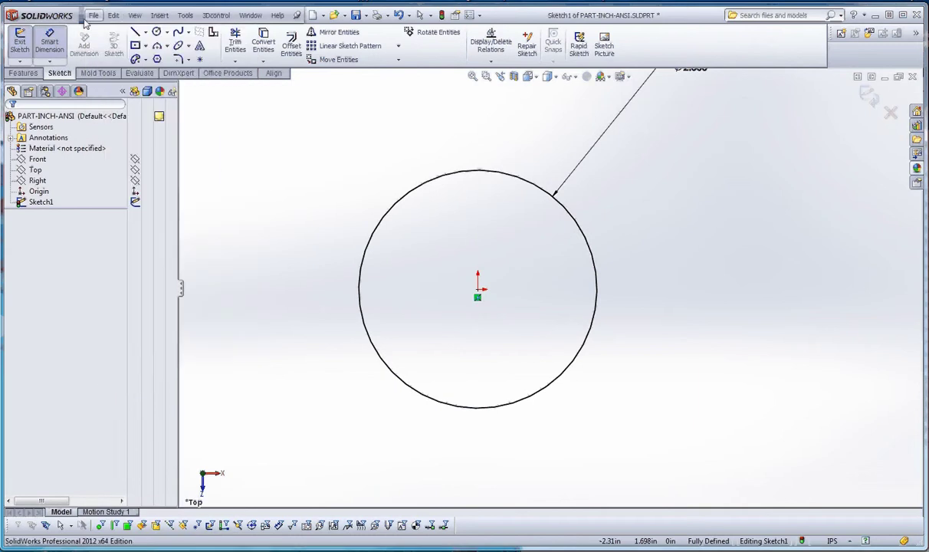
left_click(93, 15)
left_click(123, 114)
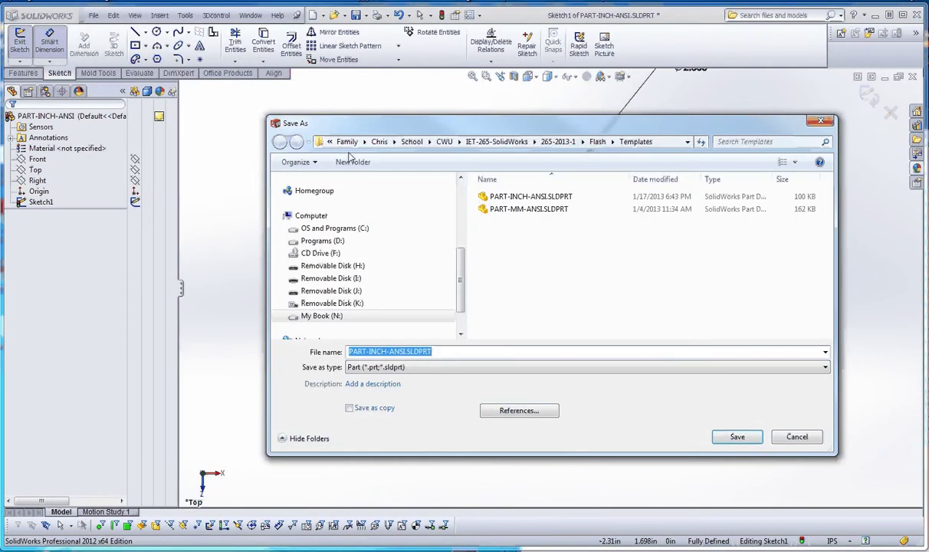
left_click(553, 142)
double_click(498, 209)
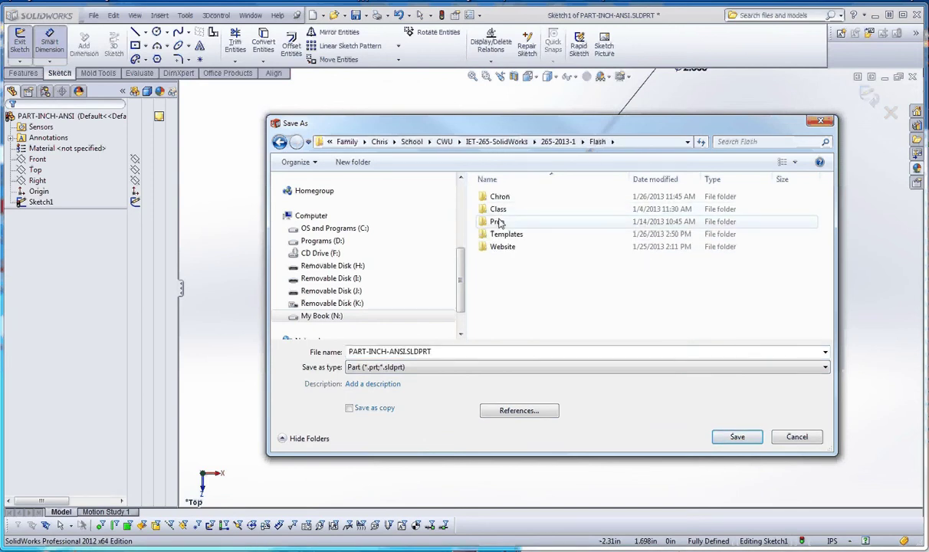
double_click(500, 221)
right_click(504, 244)
mouse_move(563, 367)
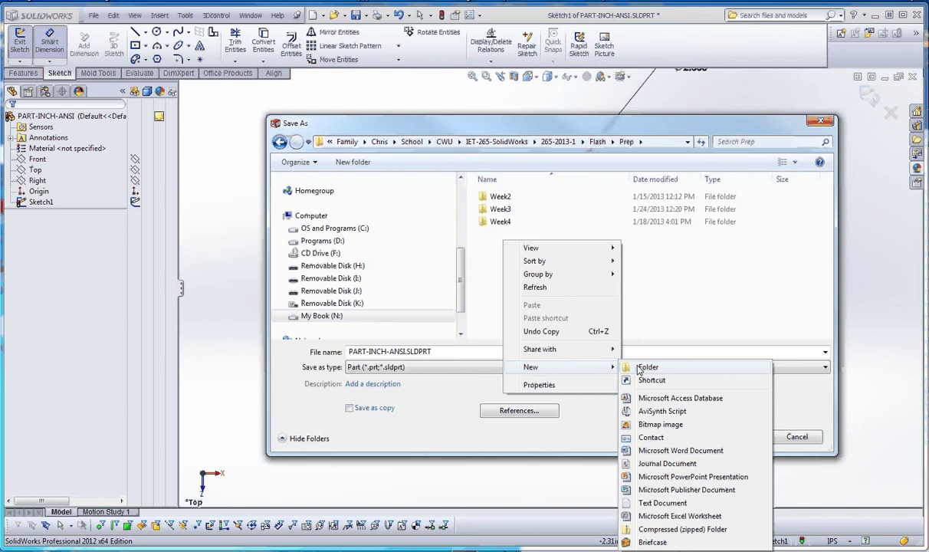
left_click(654, 367)
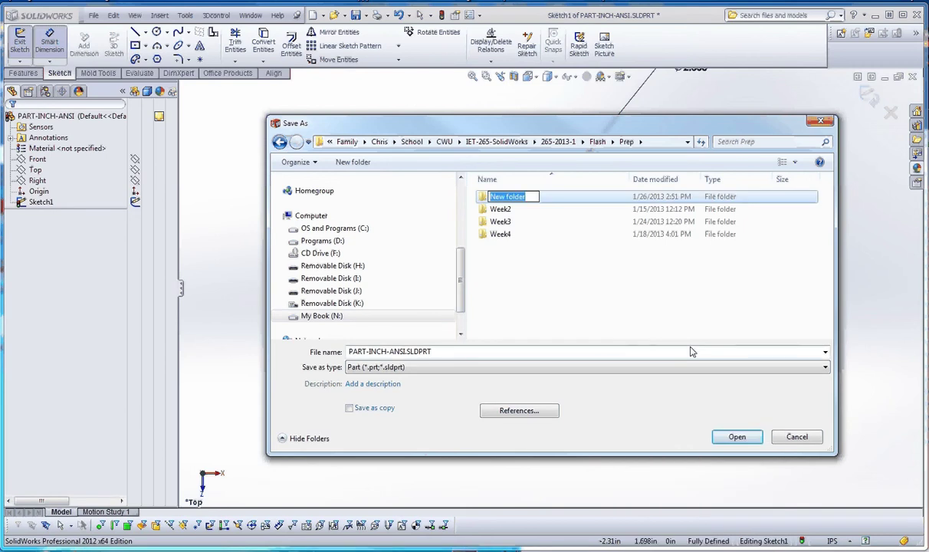
type("Week5")
key("Return")
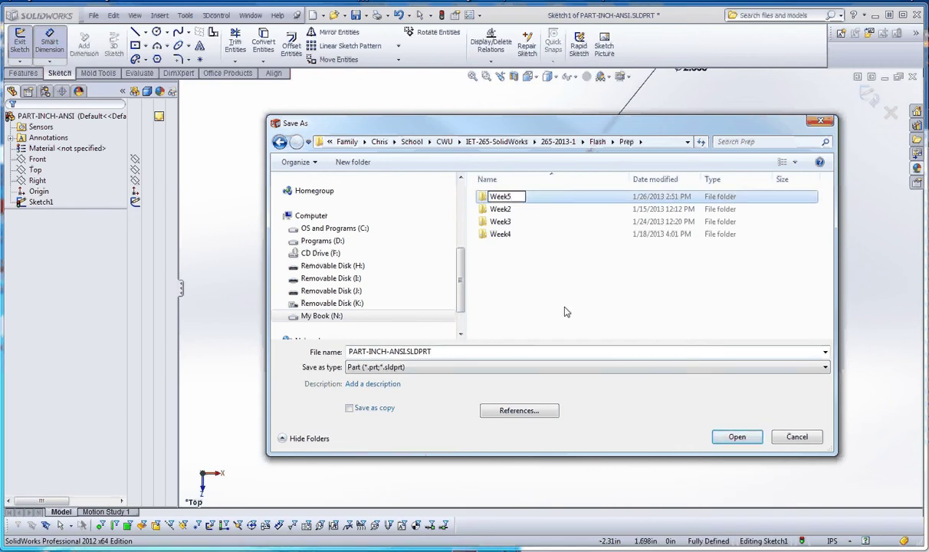
- Save the part inside Week5 as 130126-Spring
double_click(499, 235)
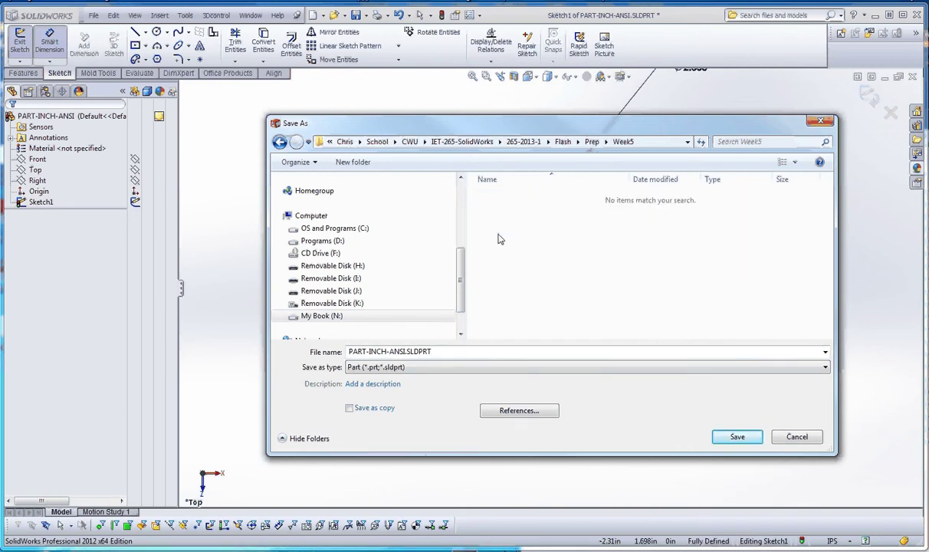
left_click(453, 350)
type("130")
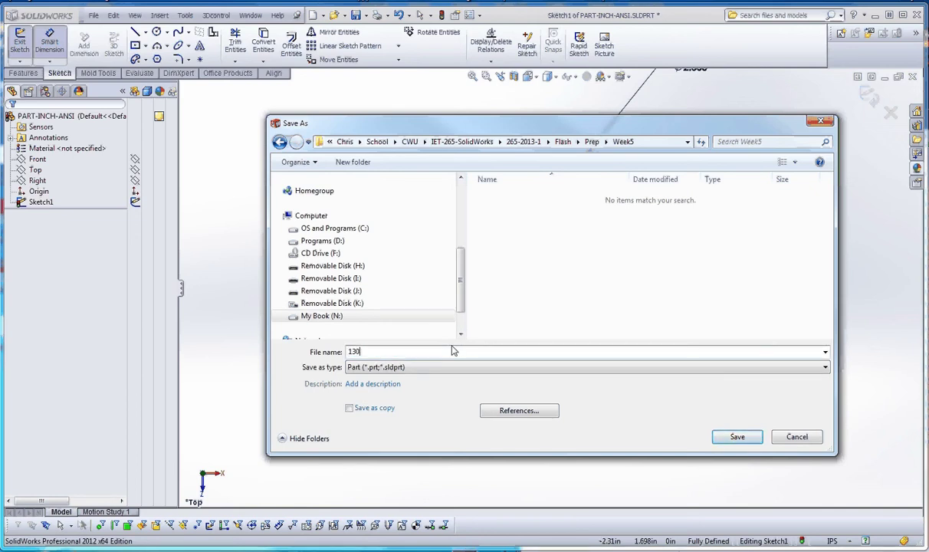
type("126-Spring")
left_click(733, 436)
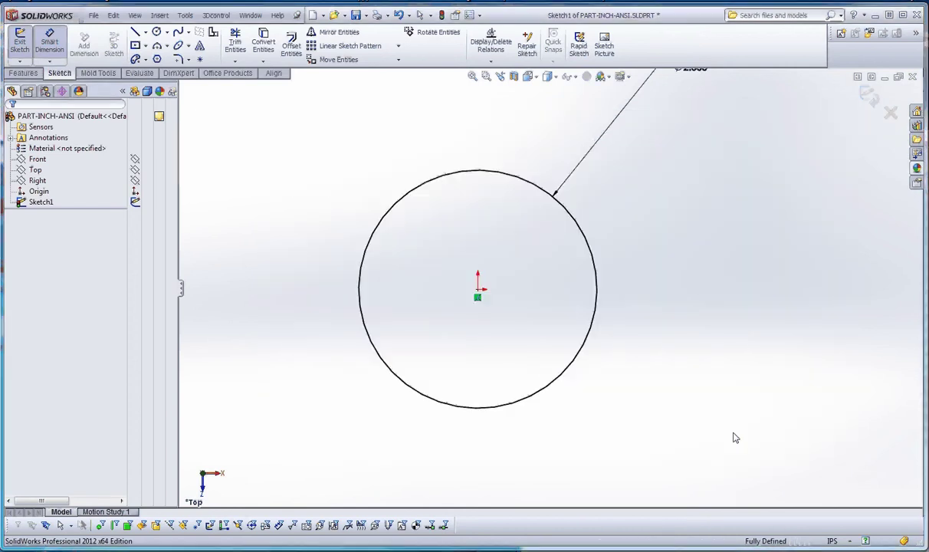
- Exit the circle sketch and select Sketch1 as the helix base
key("f")
middle_click_drag(592, 251, 582, 177)
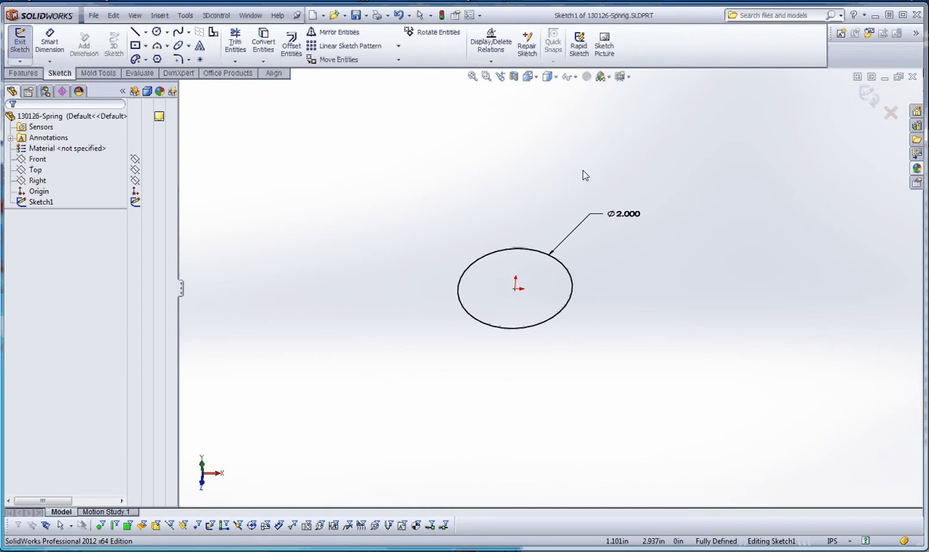
left_click(443, 17)
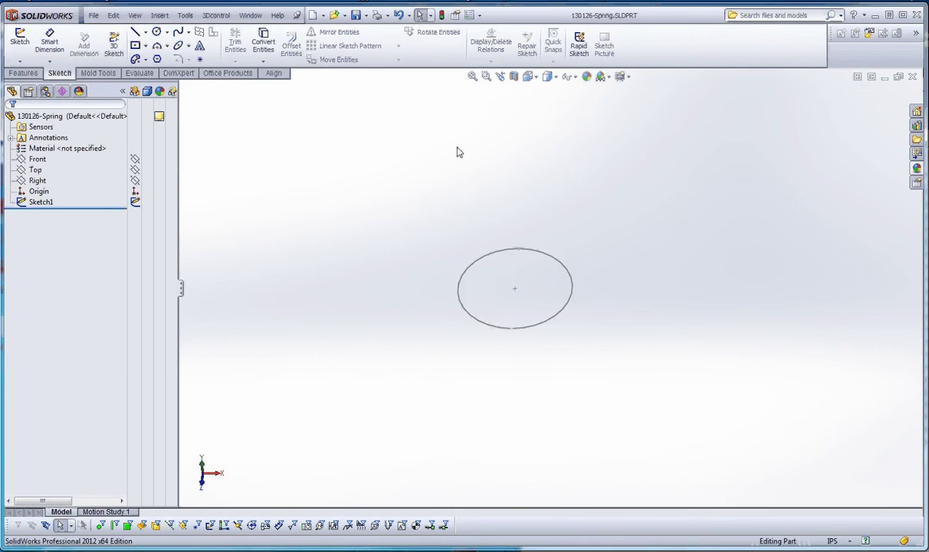
left_click(41, 203)
left_click(203, 209)
left_click(37, 202)
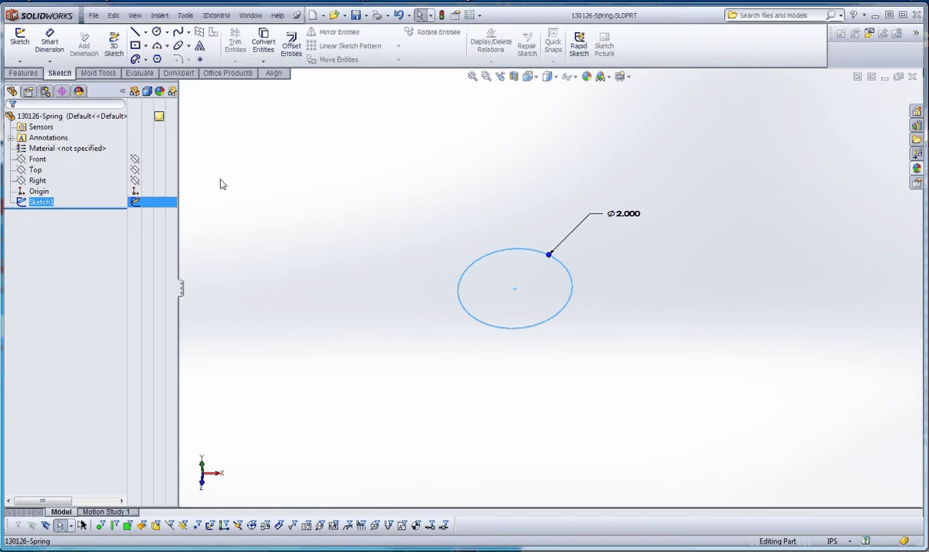
- Create a Helix/Spiral on Sketch1 using a constant pitch definition
left_click(37, 75)
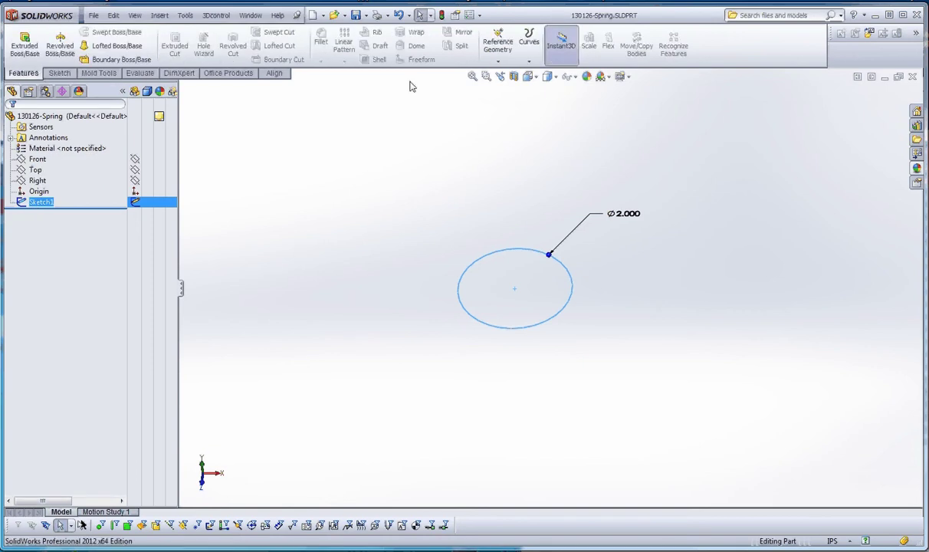
left_click(529, 62)
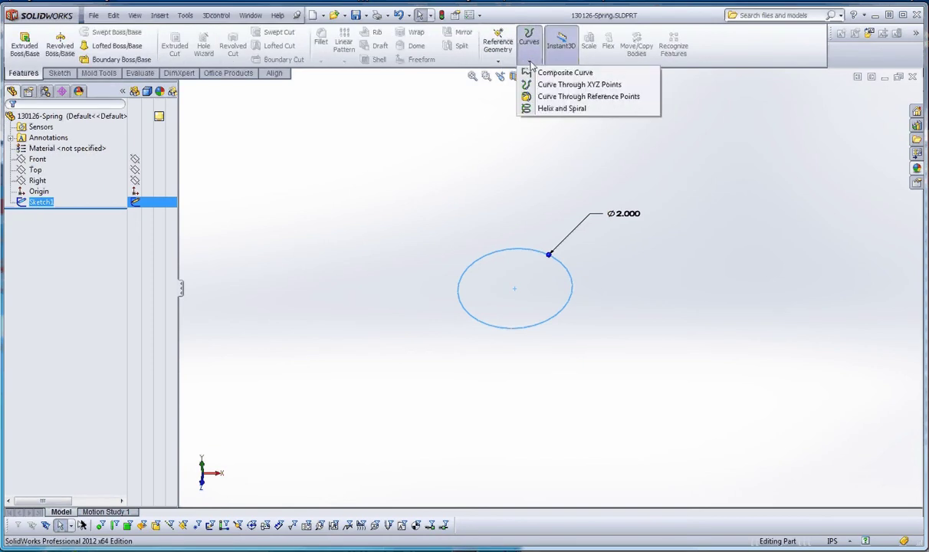
left_click(560, 108)
middle_click_drag(611, 249, 612, 153)
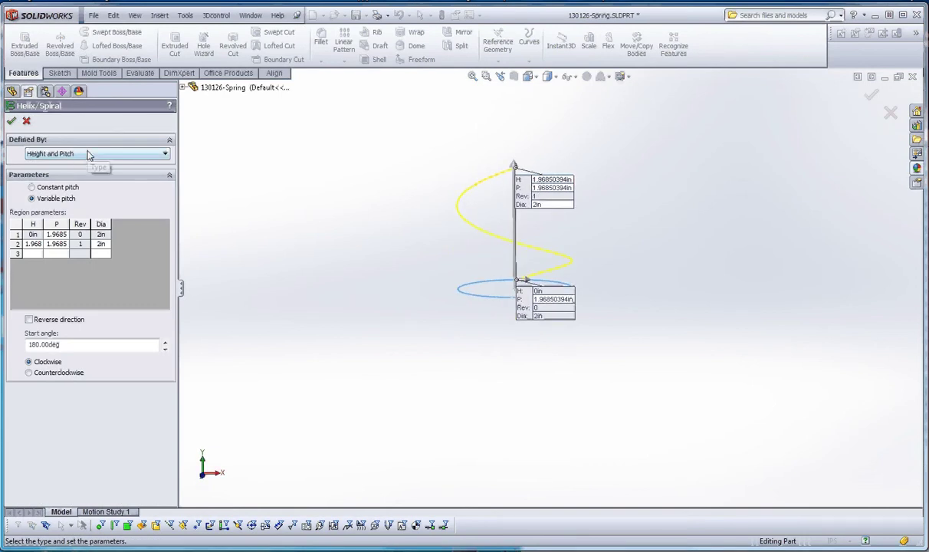
left_click(33, 188)
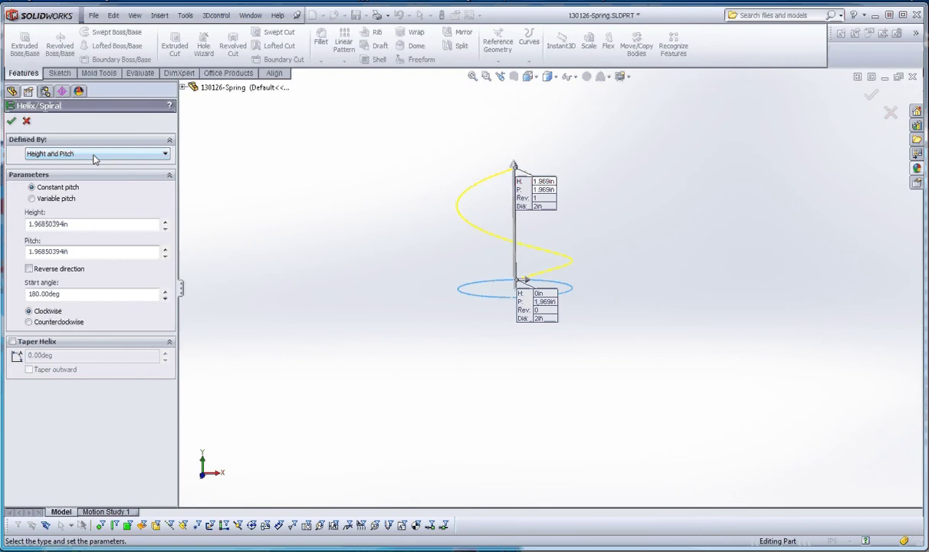
- Set the helix height to 8 in and the pitch to 0.5 in
double_click(75, 223)
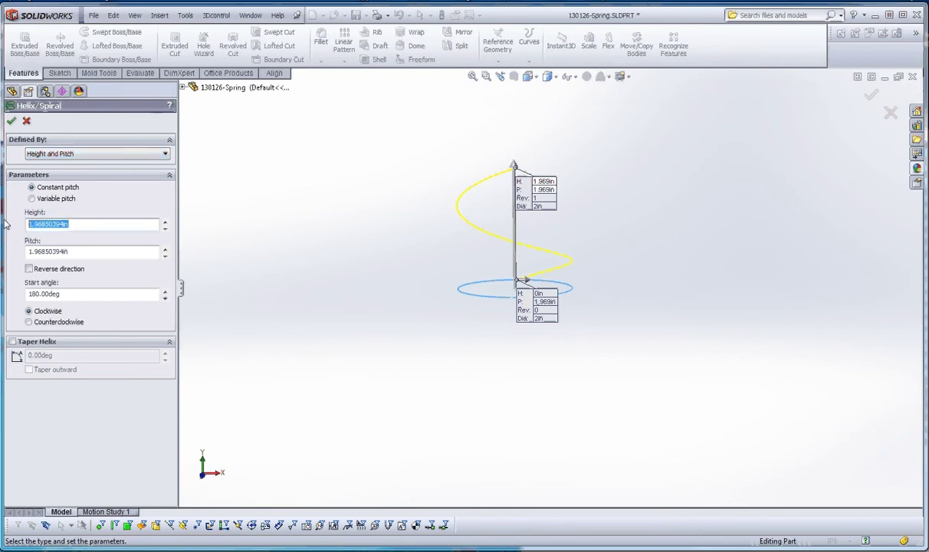
type("8")
left_click(79, 251)
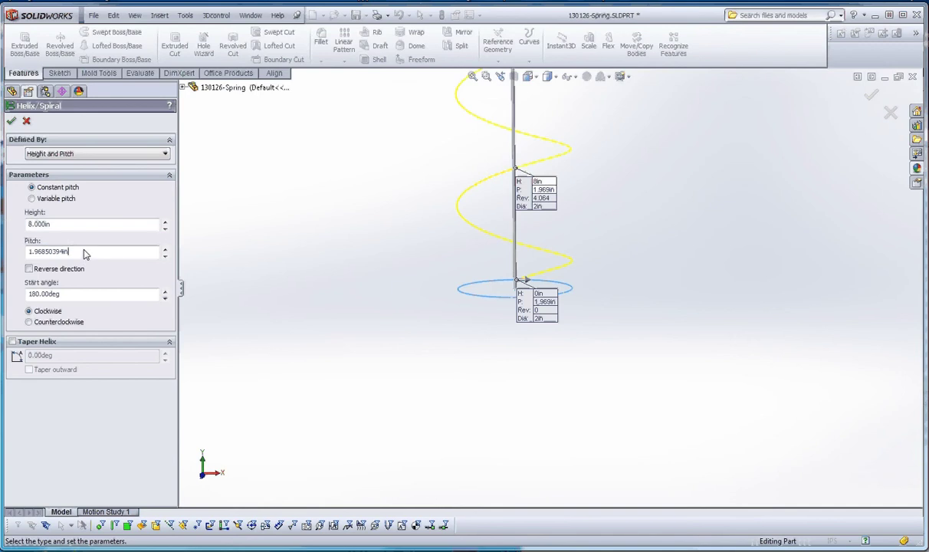
left_click_drag(79, 252, 23, 256)
type("0.25")
key("Return")
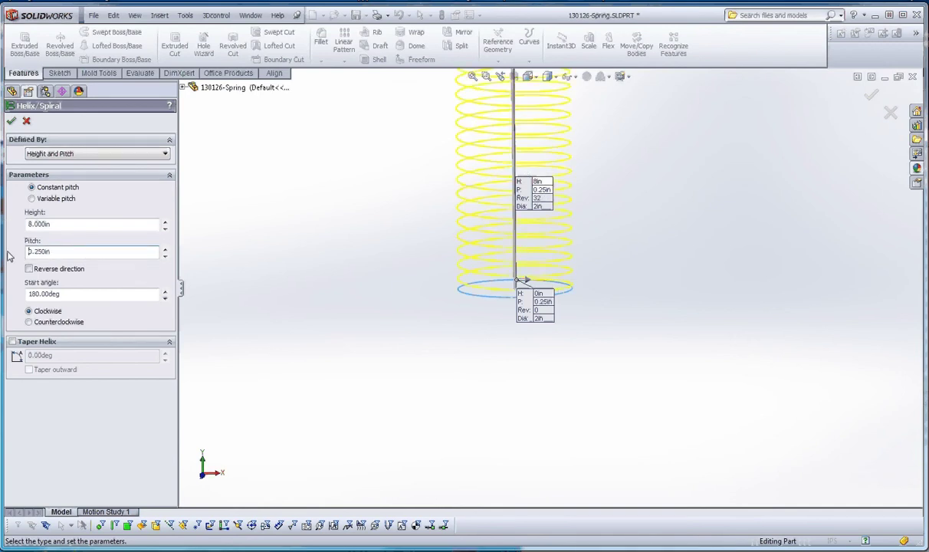
left_click_drag(62, 252, 11, 262)
type(".5")
key("Return")
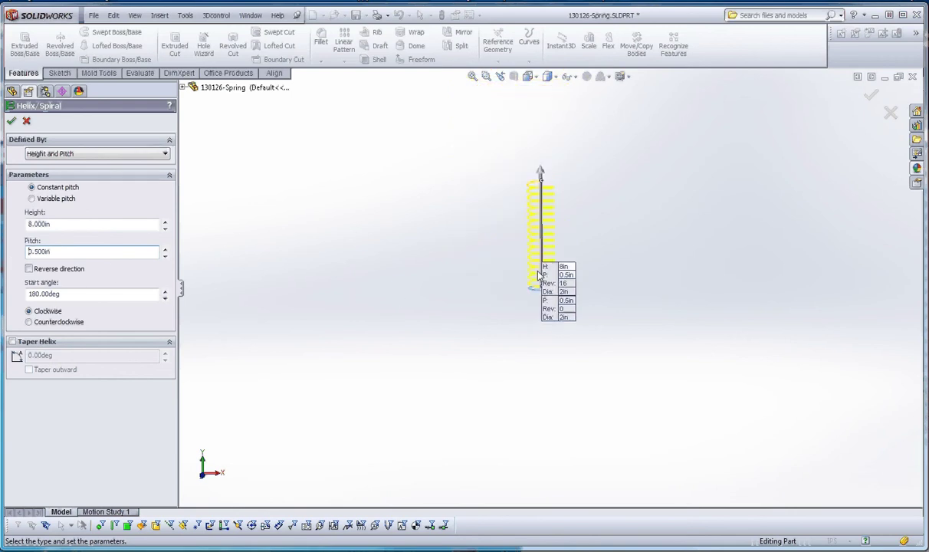
scroll(562, 241, "down", 2)
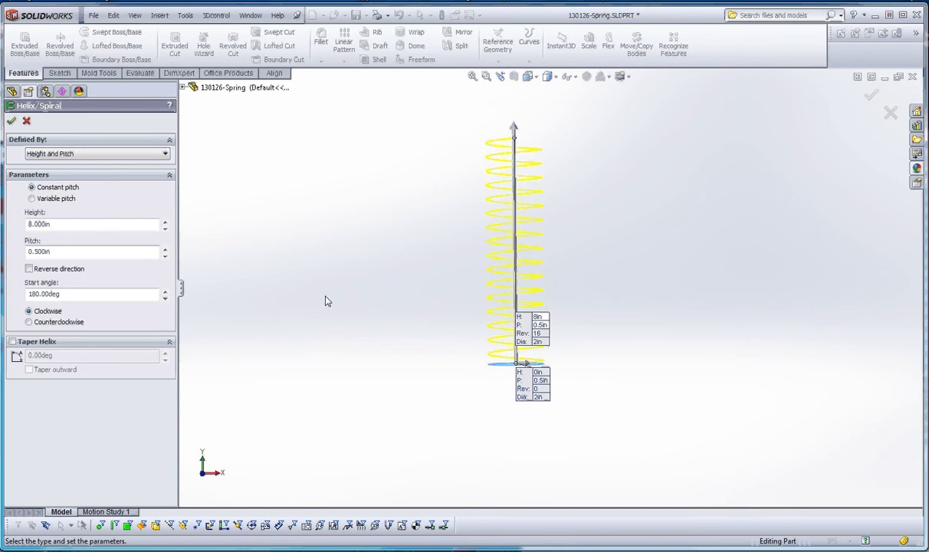
- Keep the helix rising upward from its base with clockwise winding
left_click(29, 269)
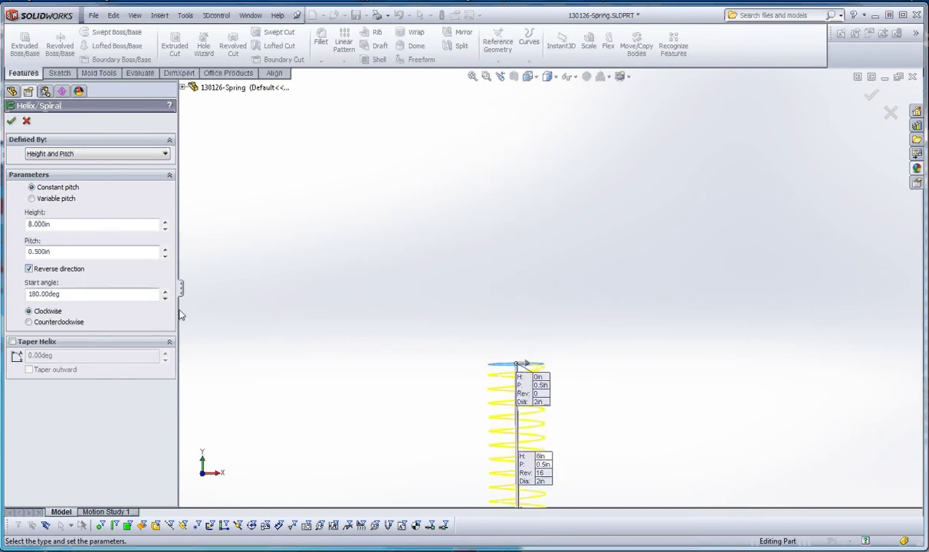
left_click(29, 269)
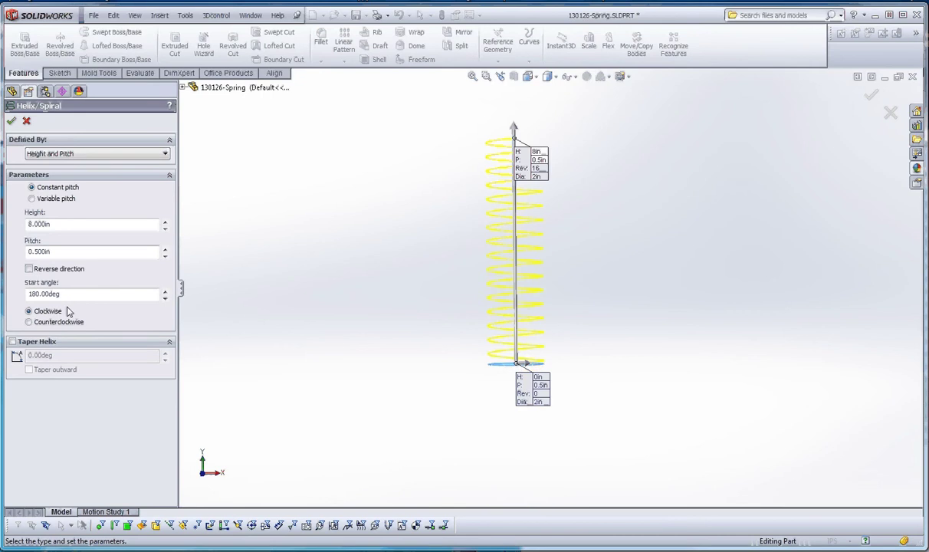
left_click(29, 322)
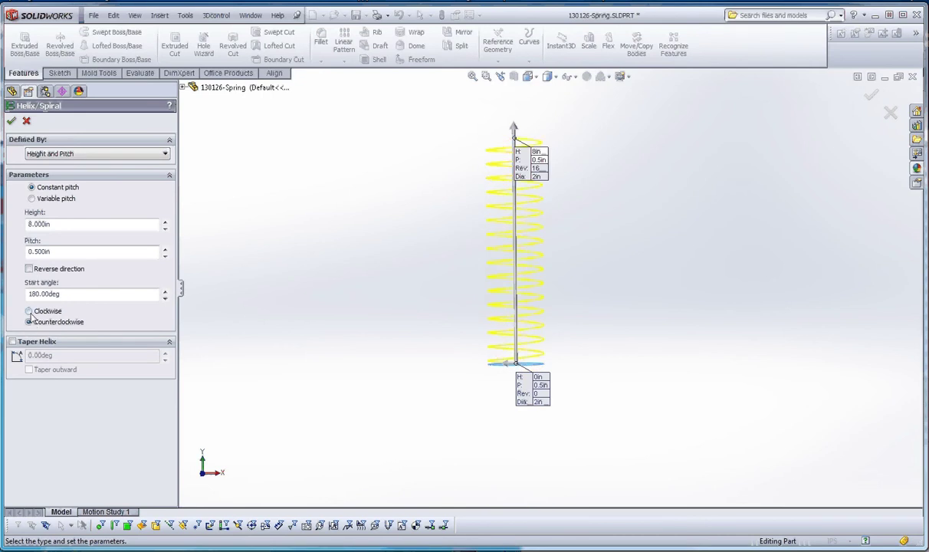
left_click(28, 310)
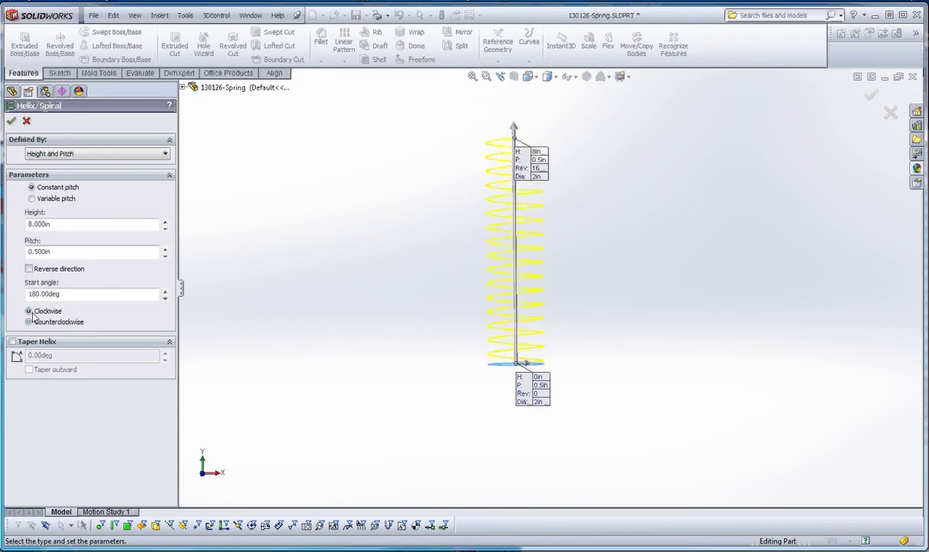
- Set the helix start angle to 90°
double_click(68, 296)
type("90")
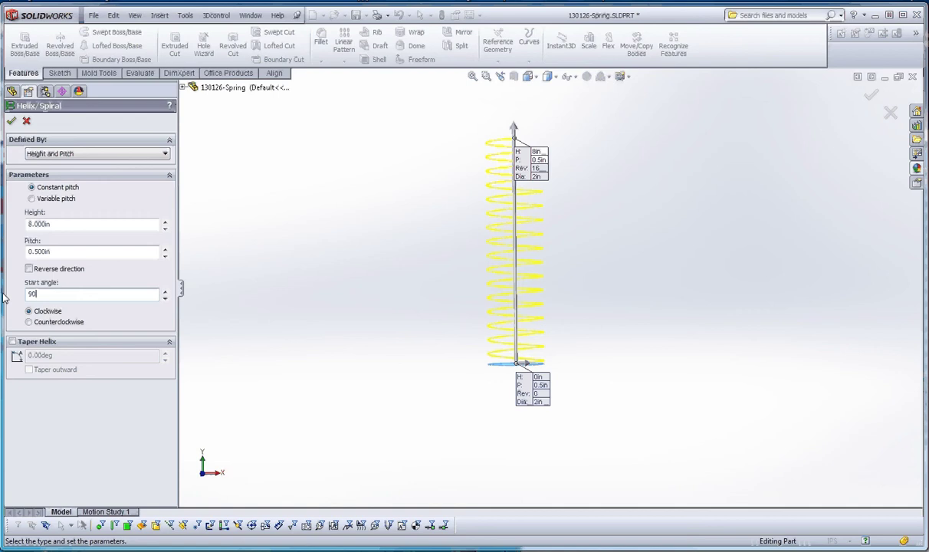
key("Return")
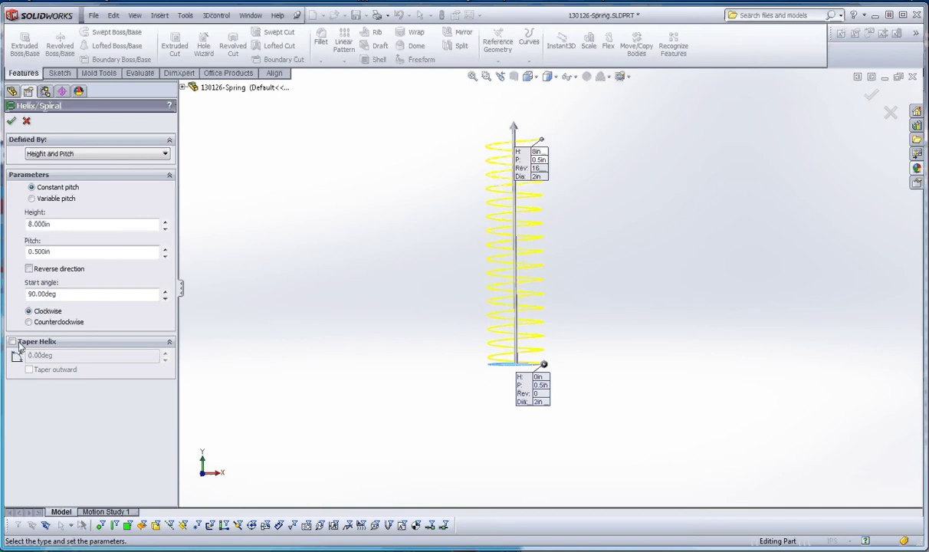
- Try a 5° taper, then remove it and accept the straight helix
left_click(53, 355)
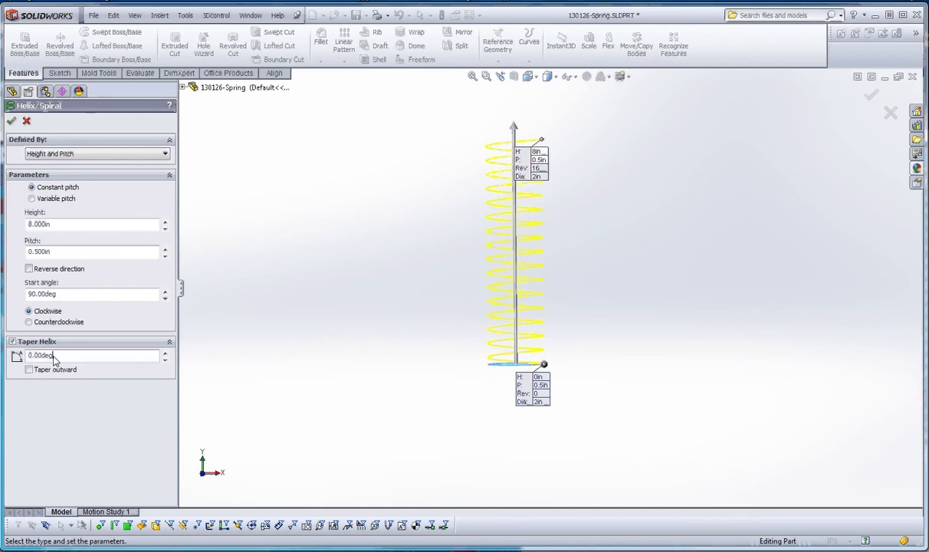
double_click(42, 355)
type("5")
key("Return")
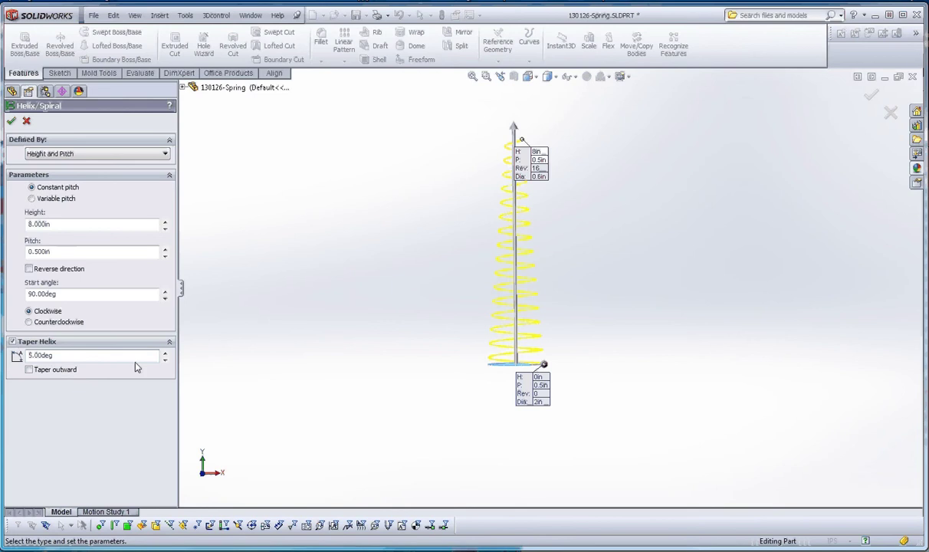
double_click(64, 356)
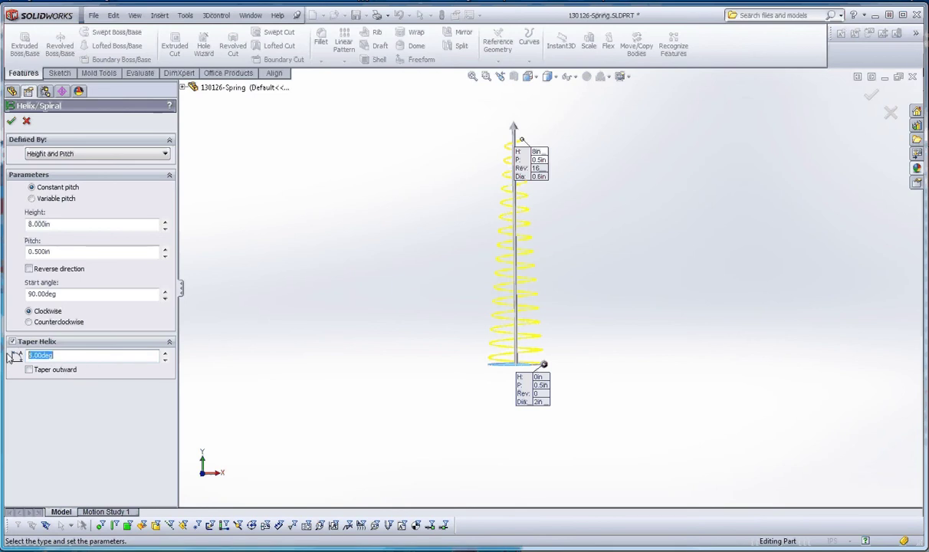
type("0")
left_click(12, 341)
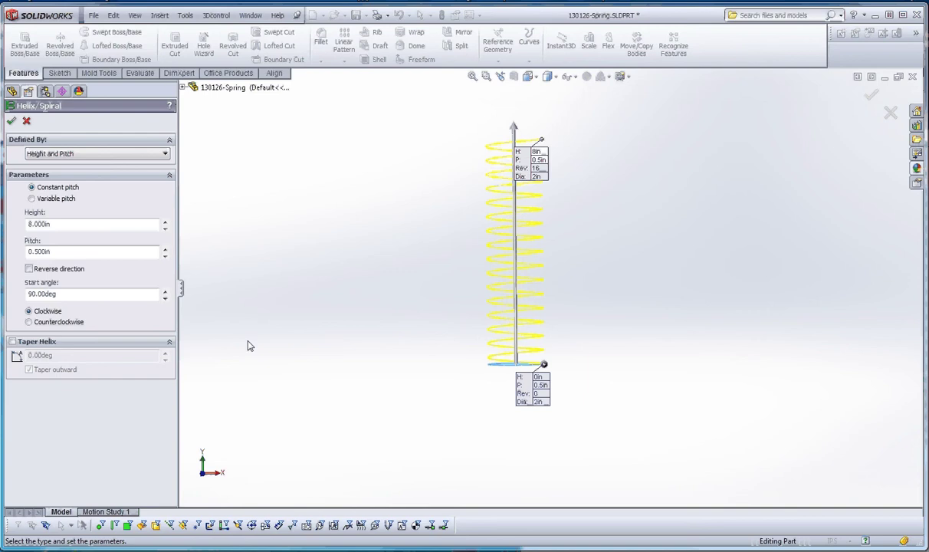
middle_click_drag(361, 342, 207, 212)
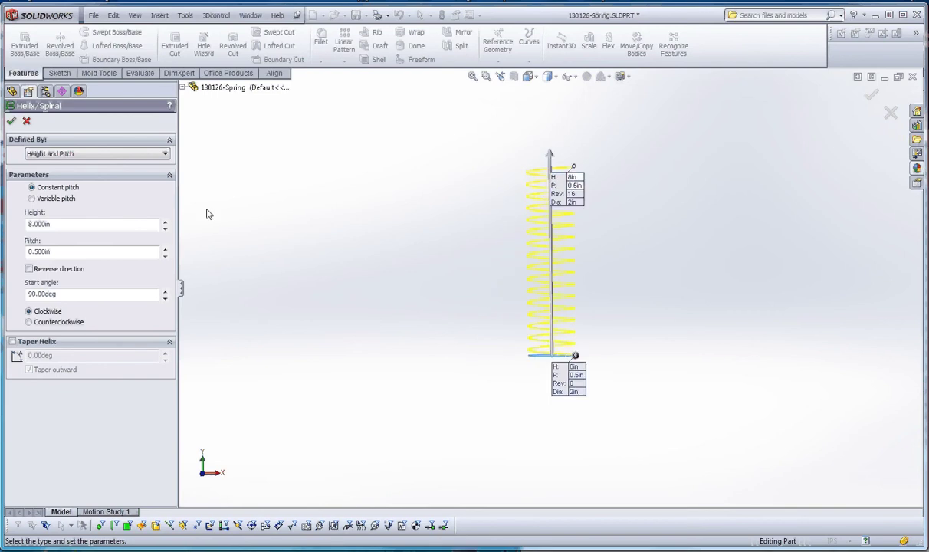
left_click(11, 123)
middle_click_drag(384, 230, 443, 278)
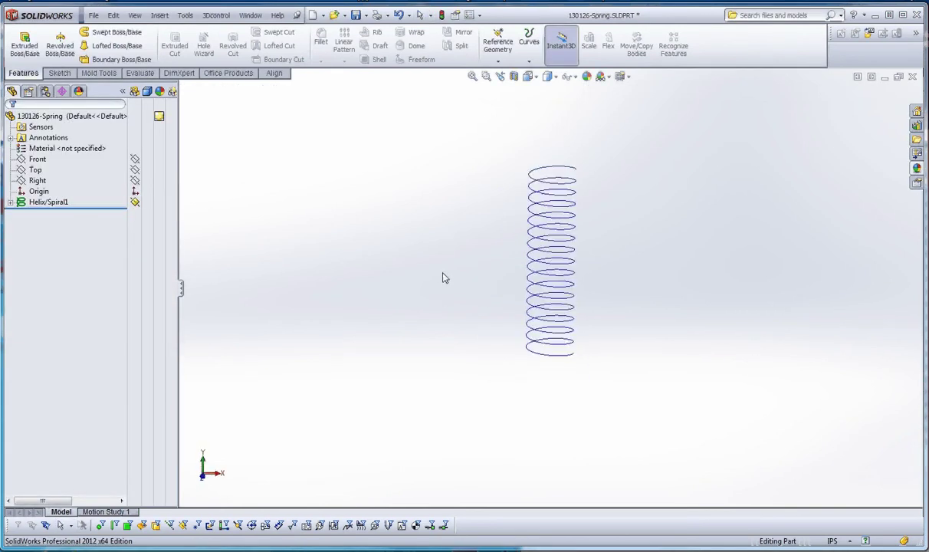
middle_click_drag(499, 309, 515, 255)
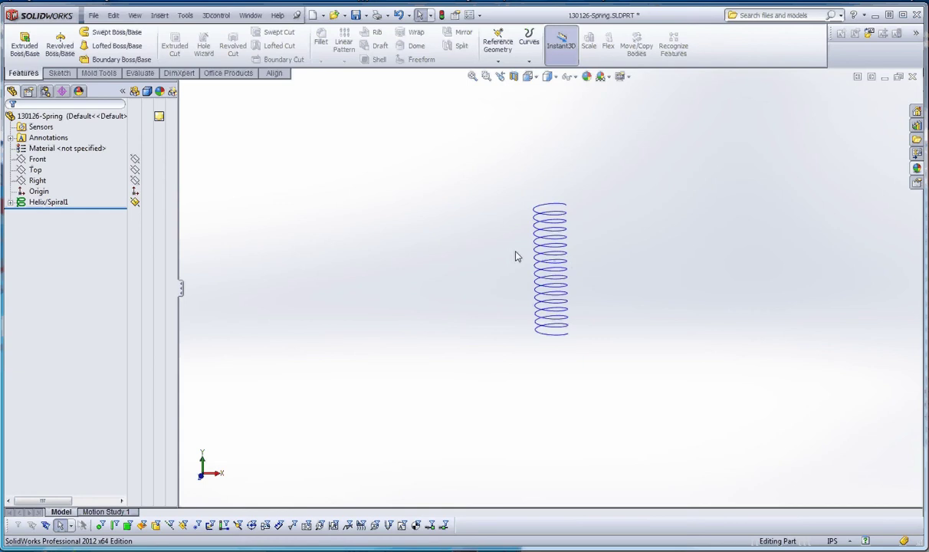
scroll(567, 226, "down", 3)
scroll(573, 211, "down", 6)
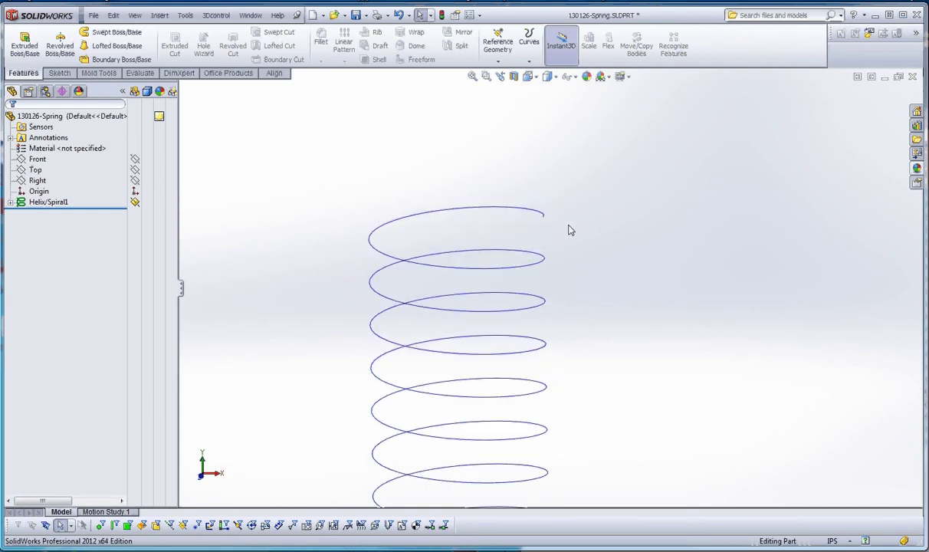
scroll(570, 230, "up", 9)
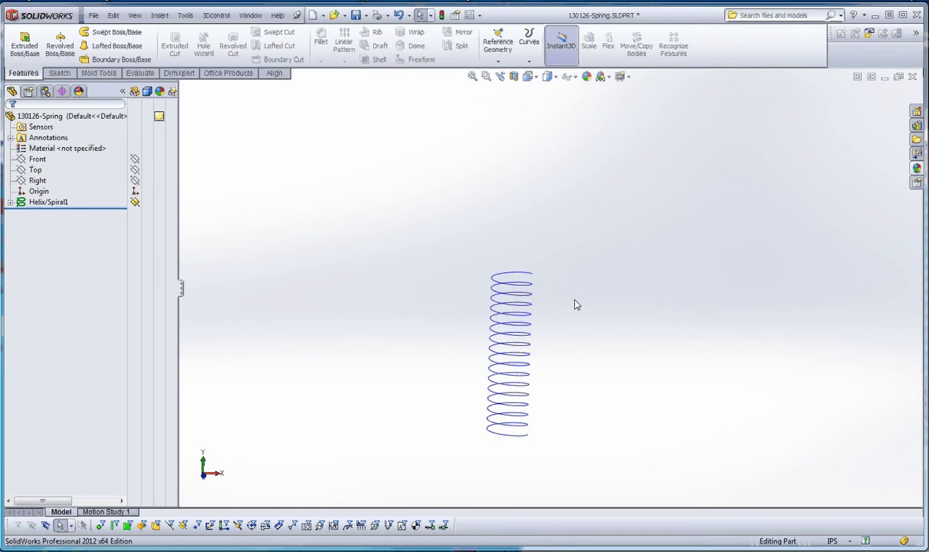
left_click(51, 203)
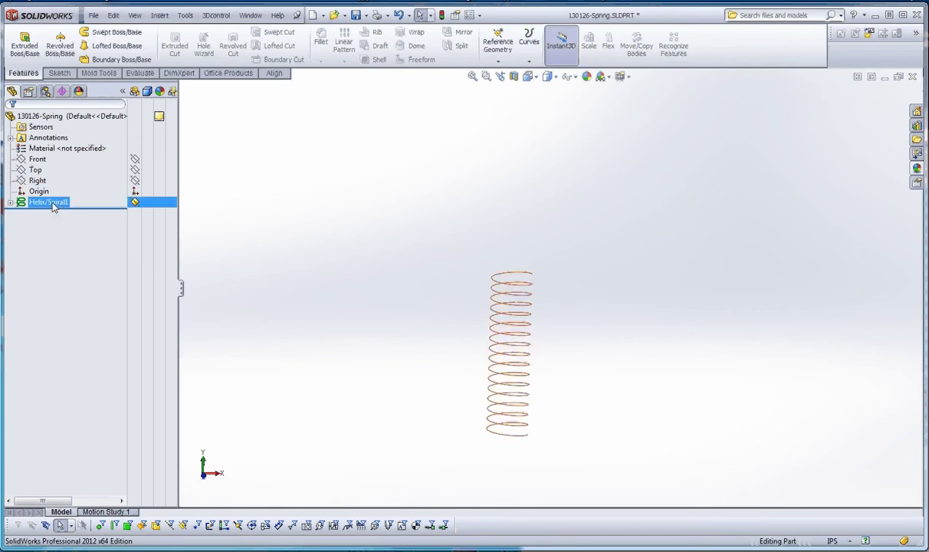
left_click(259, 242)
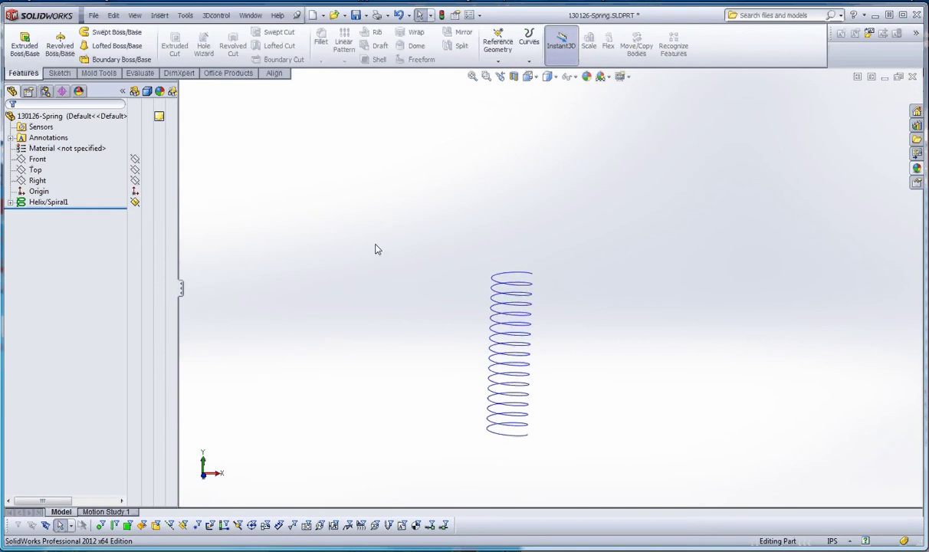
scroll(534, 284, "down", 3)
scroll(534, 282, "down", 2)
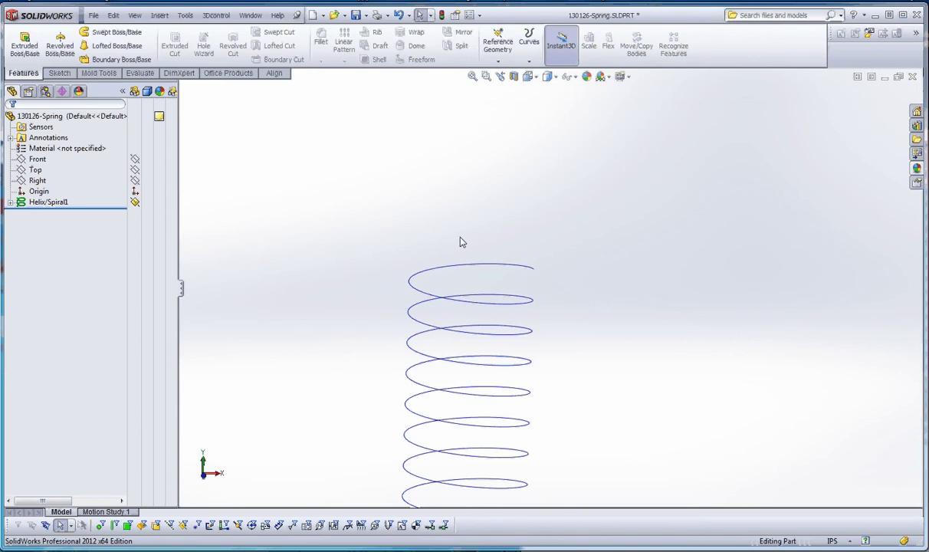
middle_click_drag(369, 222, 464, 251)
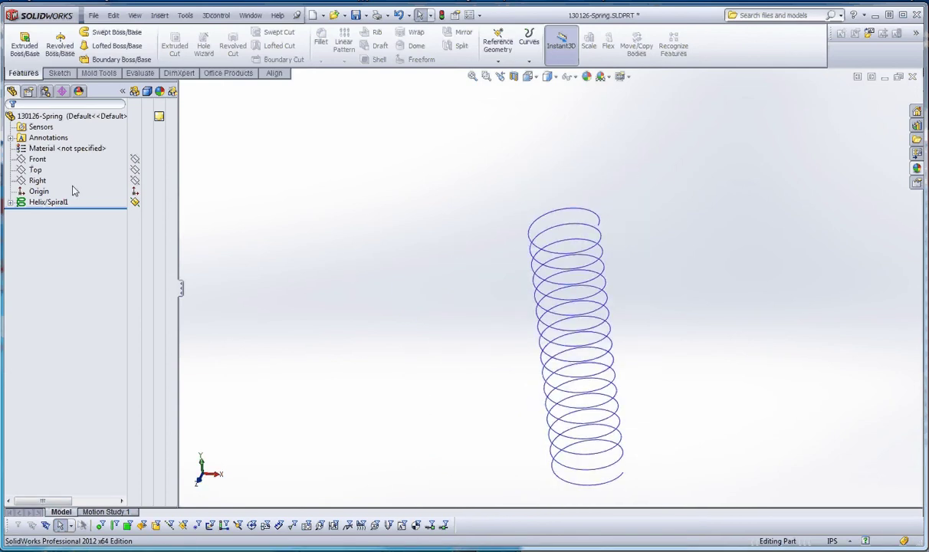
left_click(37, 159)
left_click(36, 180)
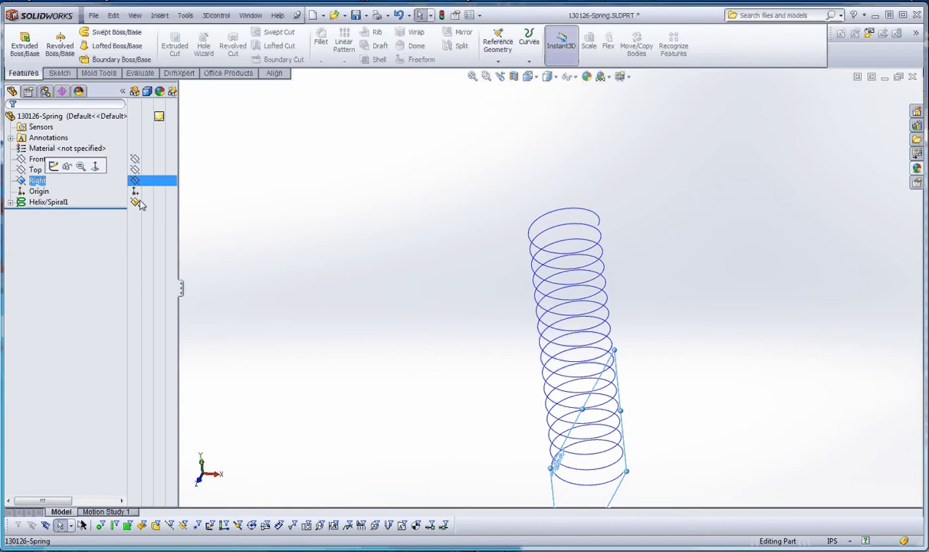
middle_click_drag(323, 266, 527, 242)
scroll(527, 242, "down", 5)
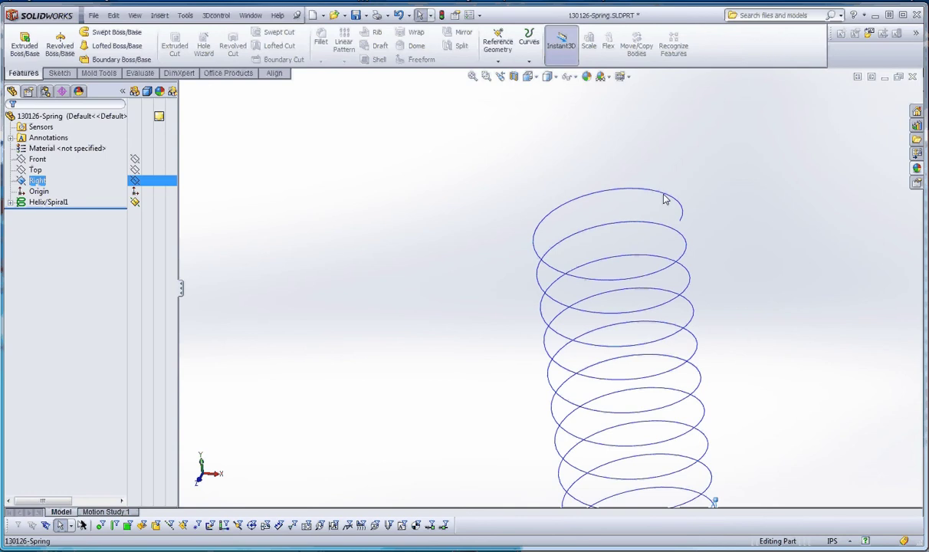
left_click(532, 180)
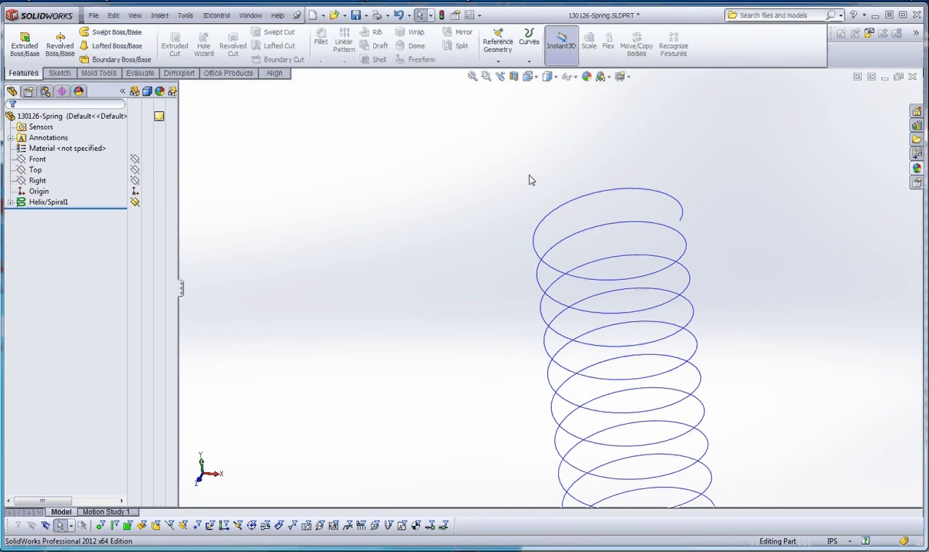
- Start a new Plane from Reference Geometry with the helix edge as First Reference
left_click(497, 49)
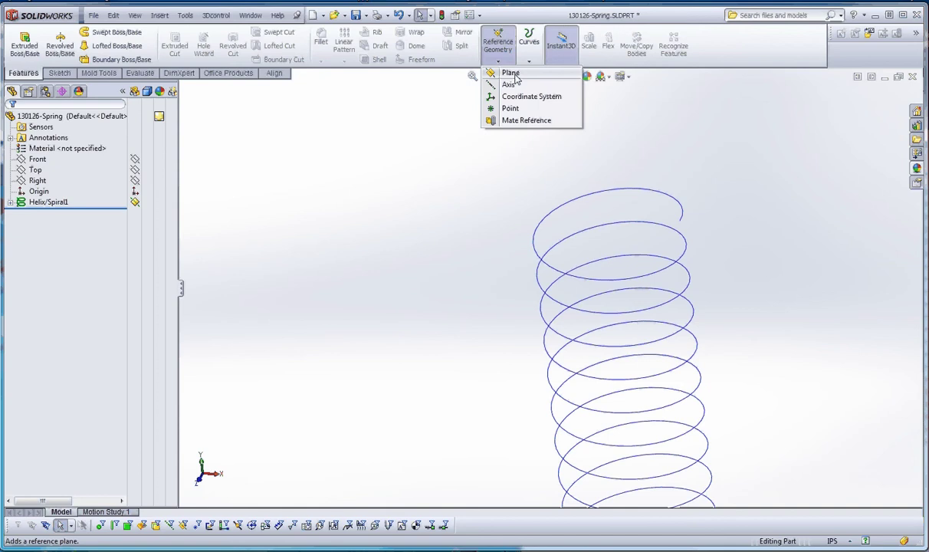
left_click(512, 73)
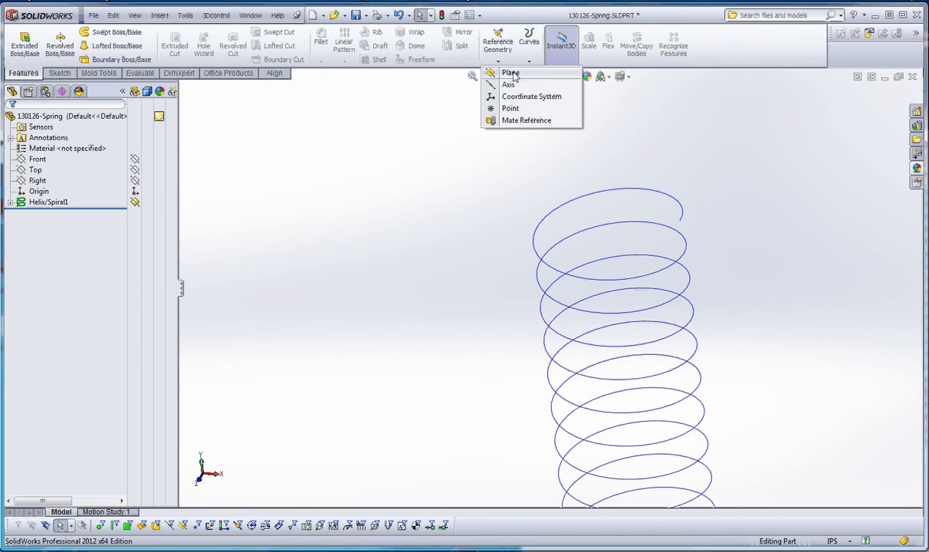
left_click(664, 191)
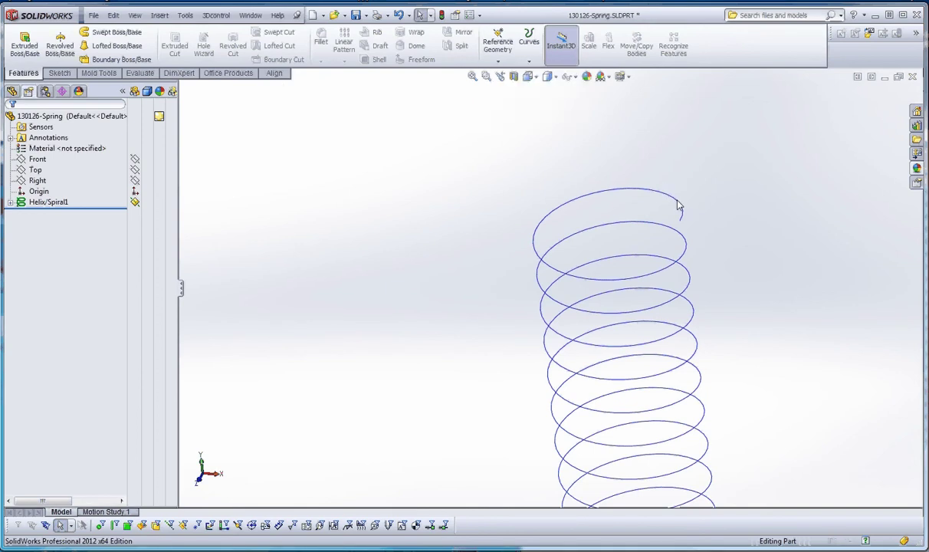
left_click(678, 204)
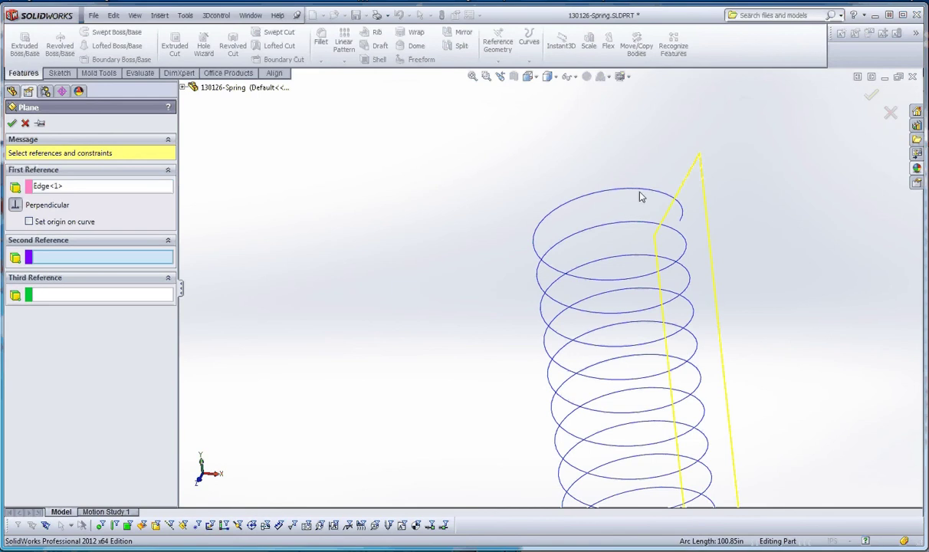
- Define Plane1 at the helix's top endpoint, perpendicular to the helix curve, and accept it
left_click(681, 222)
middle_click_drag(682, 209, 617, 284)
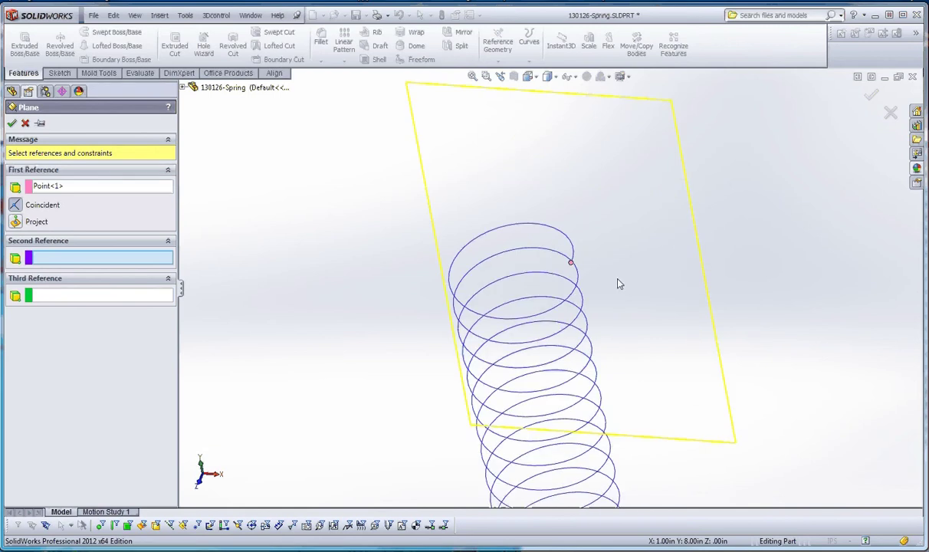
left_click(522, 229)
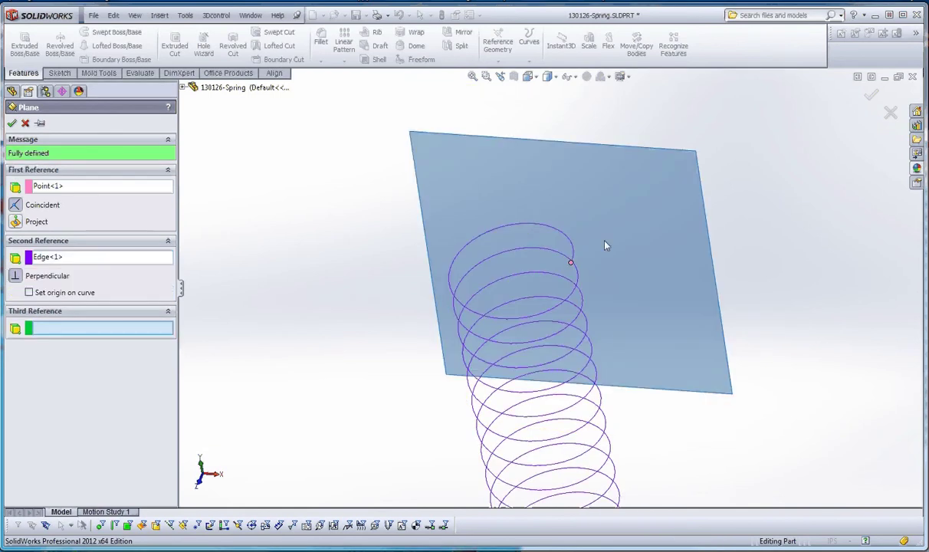
middle_click_drag(603, 244, 621, 275)
scroll(621, 274, "up", 5)
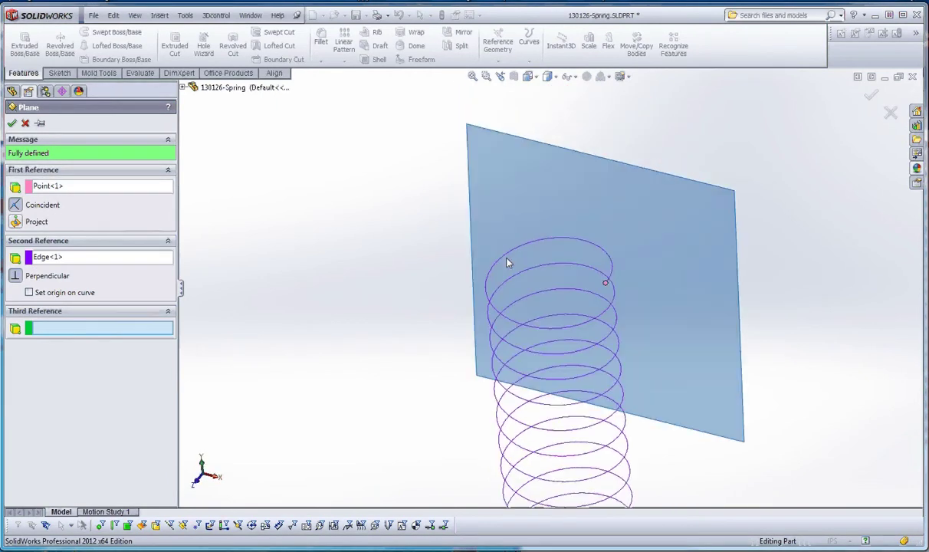
left_click(12, 123)
left_click(341, 201)
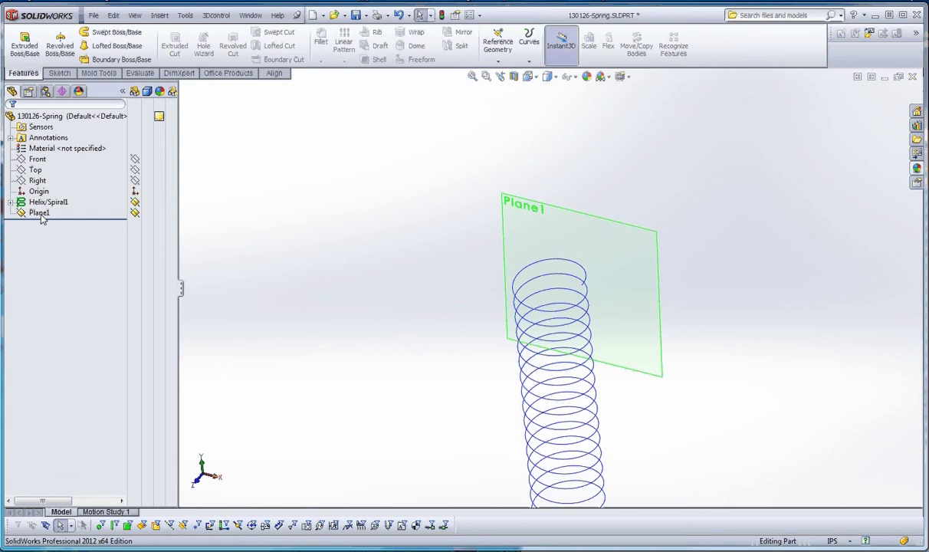
scroll(421, 282, "up", 3)
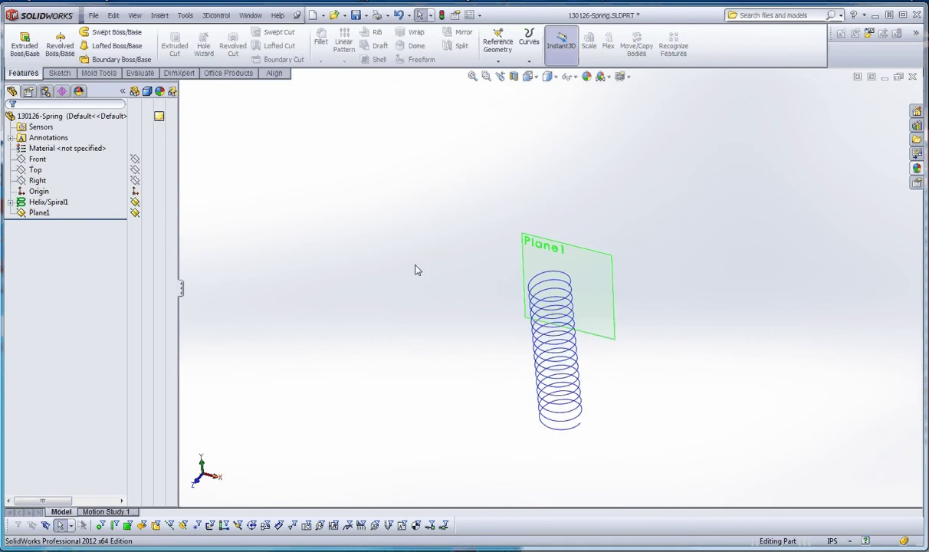
scroll(595, 297, "down", 4)
- Draw a small circle on Plane1 near the helix end
left_click(607, 275)
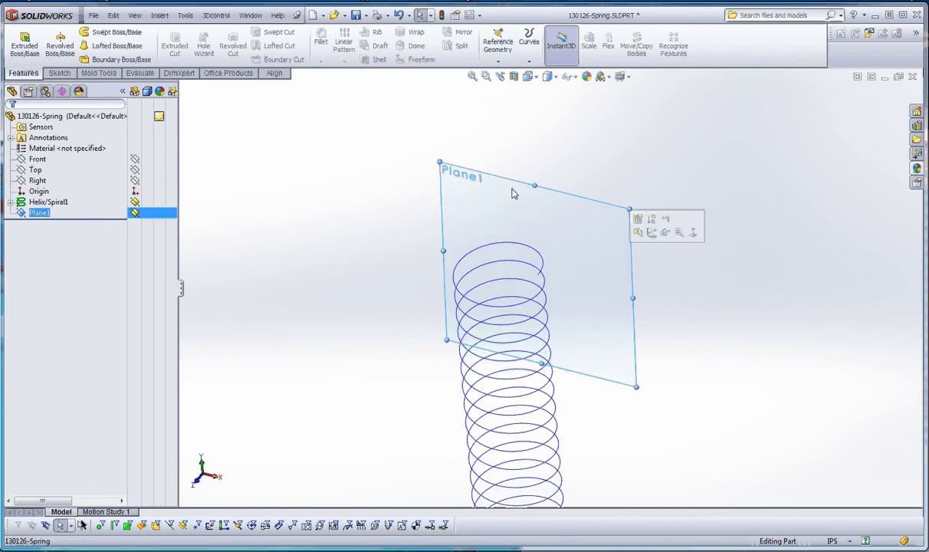
left_click(59, 73)
left_click(165, 33)
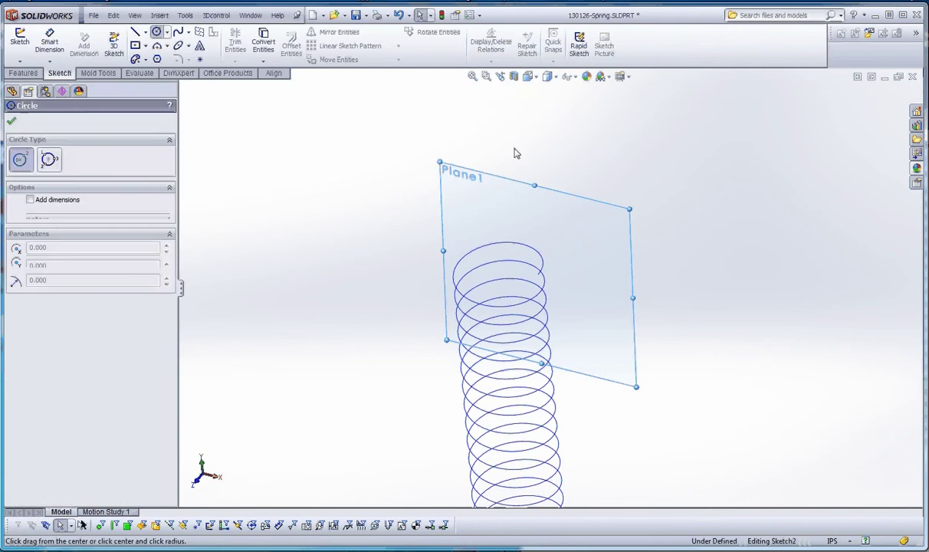
left_click(563, 236)
left_click(576, 247)
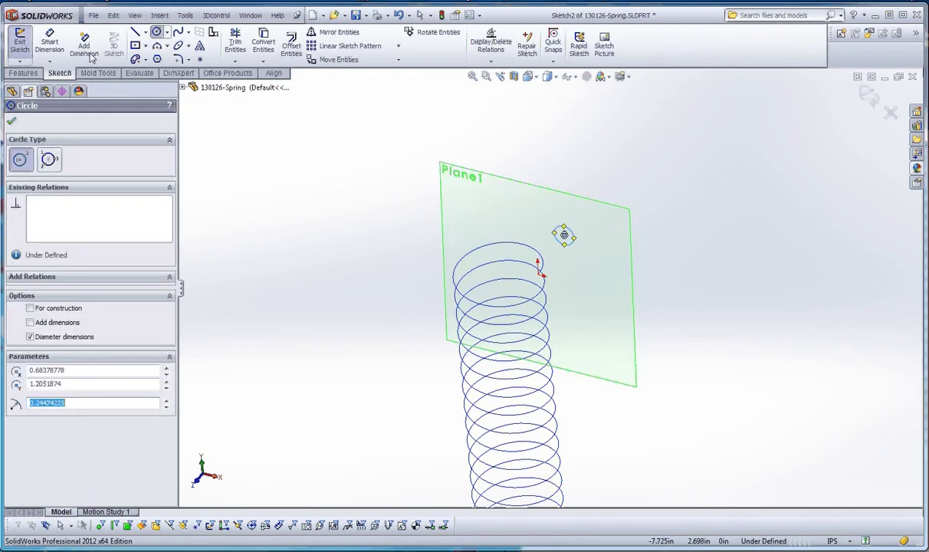
- Dimension the circle to Ø0.25 in, then select its centre point and the helix edge
key("d")
left_click(574, 231)
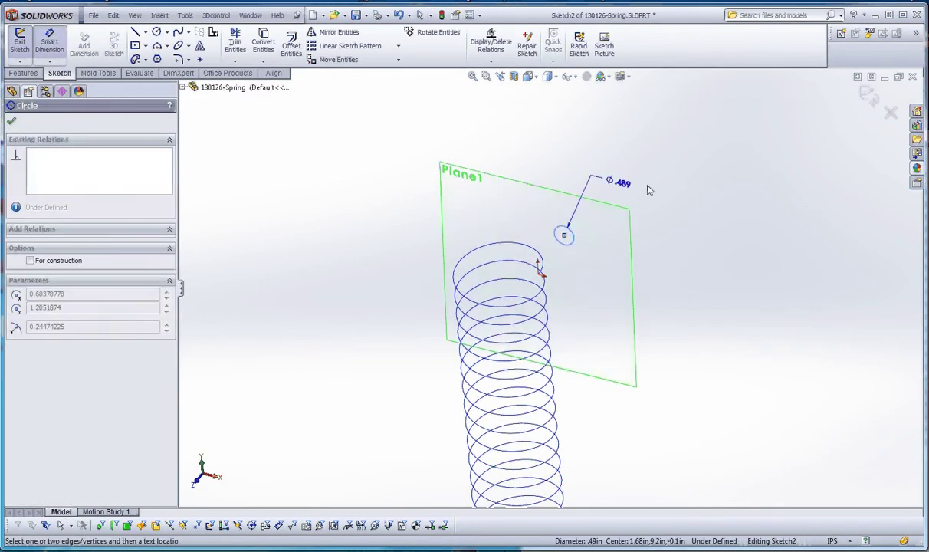
left_click(613, 175)
type(".25")
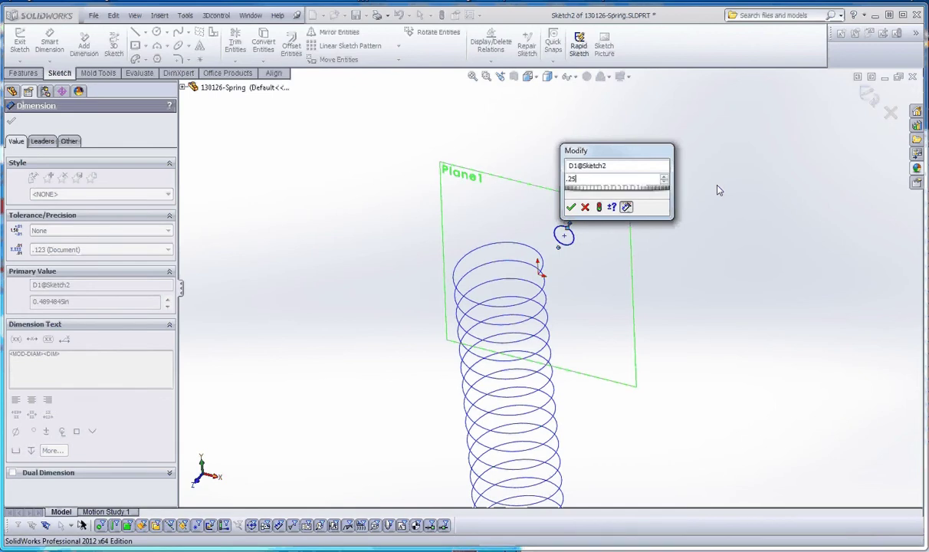
key("Return")
scroll(674, 242, "down", 5)
key("Escape")
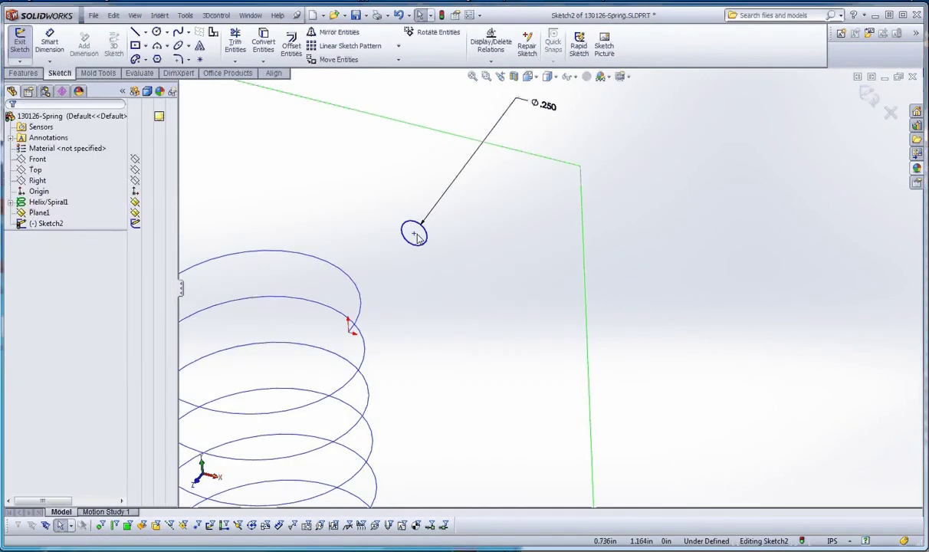
left_click(414, 233)
left_click(361, 308, "ctrl")
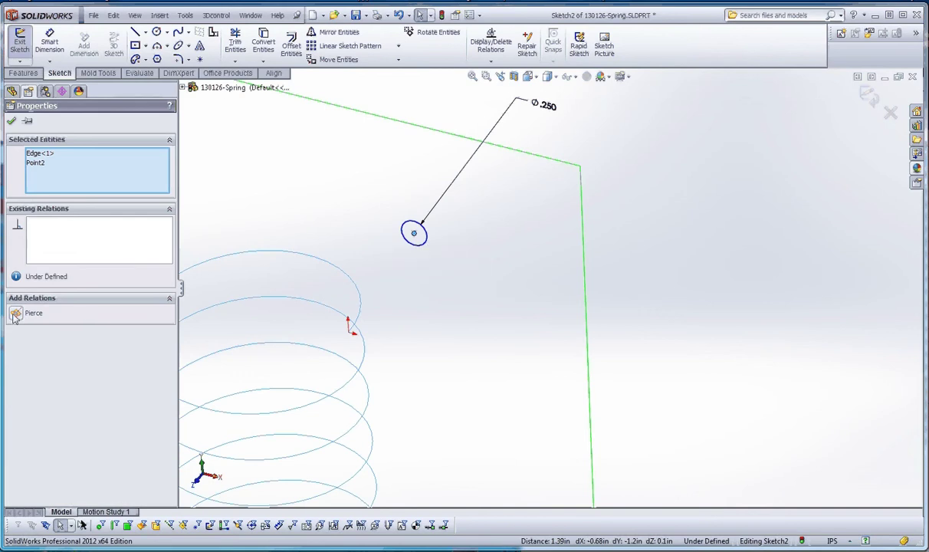
middle_click_drag(400, 335, 402, 303)
scroll(417, 353, "up", 5)
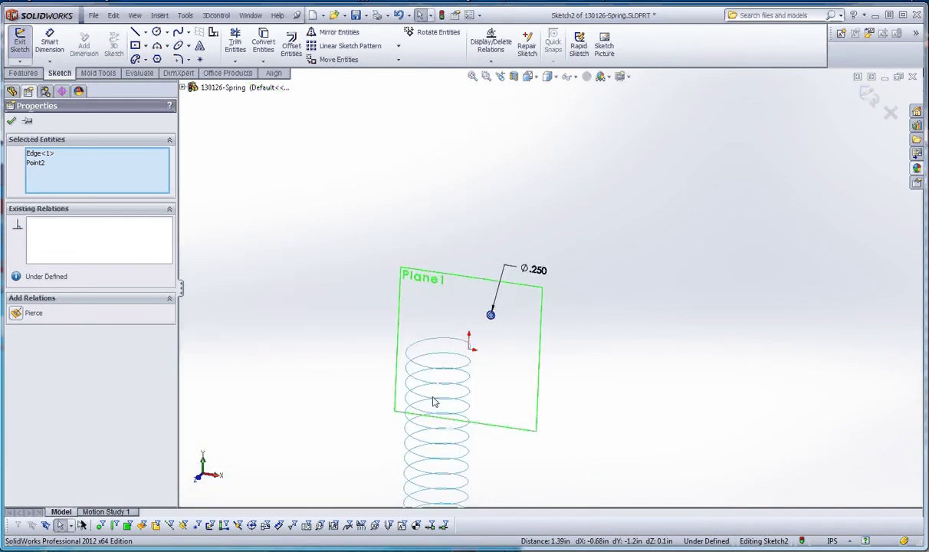
middle_click_drag(433, 400, 478, 387)
scroll(478, 387, "down", 4)
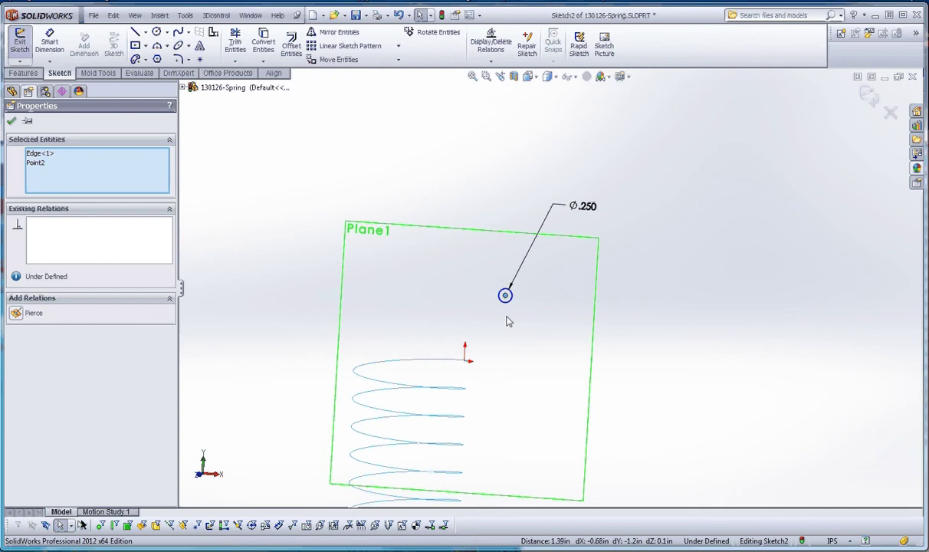
scroll(510, 345, "down", 3)
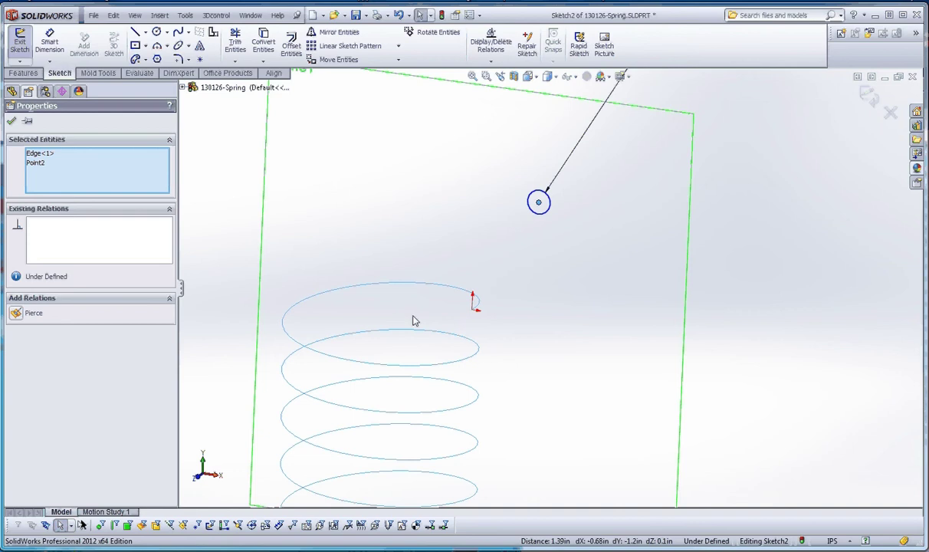
left_click(16, 314)
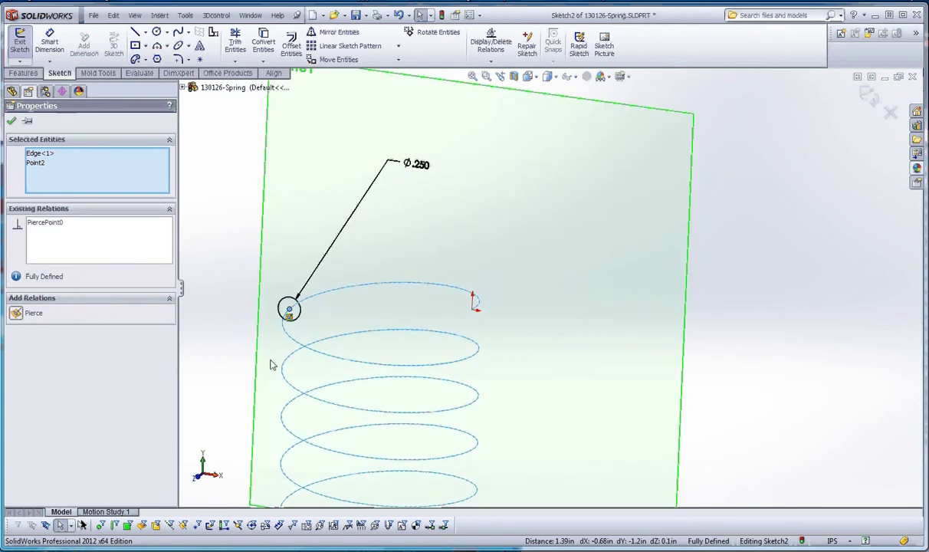
mouse_move(270, 362)
middle_mouse_down()
mouse_move(448, 355)
mouse_move(432, 410)
mouse_move(548, 216)
middle_mouse_up()
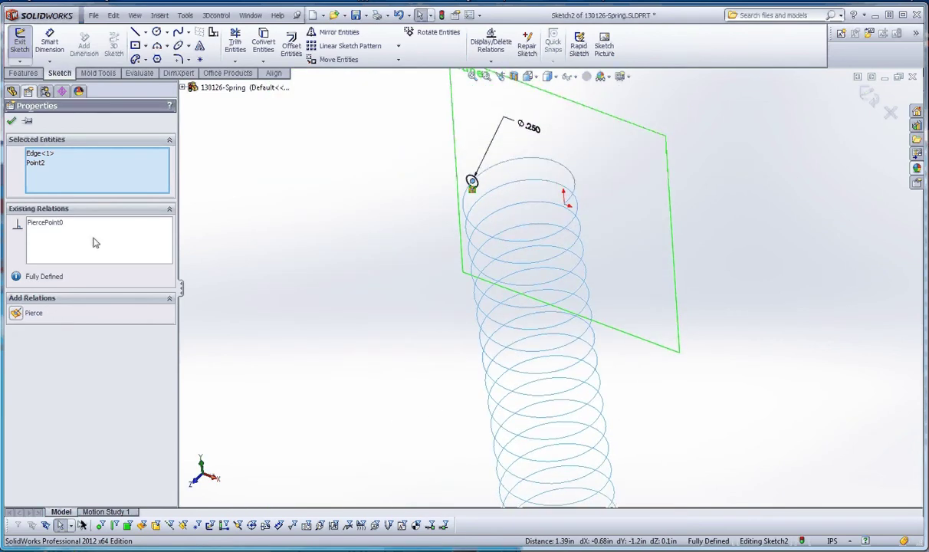
- Undo the earlier pierce, reposition the circle, and pierce its centre onto the helix
key("ctrl+z")
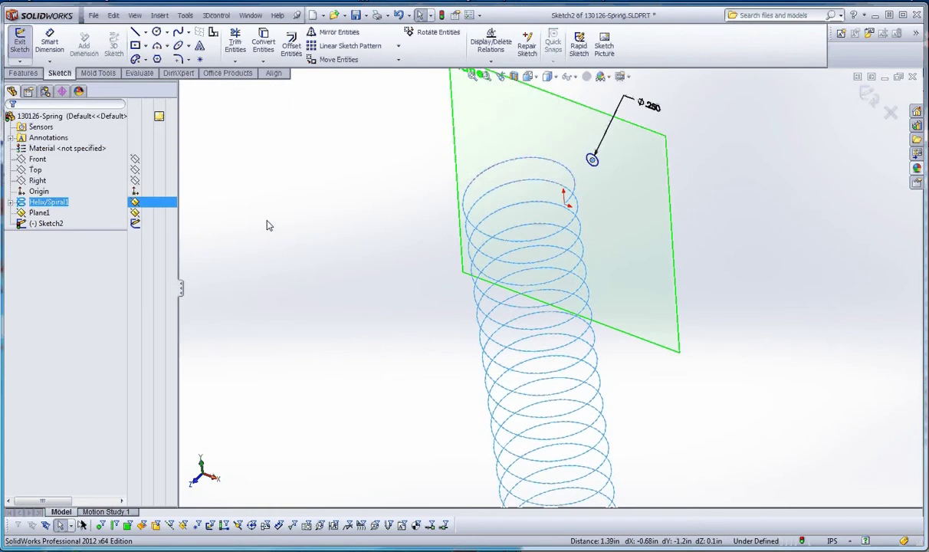
left_click(286, 253)
mouse_move(592, 159)
left_mouse_down()
mouse_move(617, 280)
mouse_move(614, 316)
left_mouse_up()
middle_click_drag(614, 316, 596, 303)
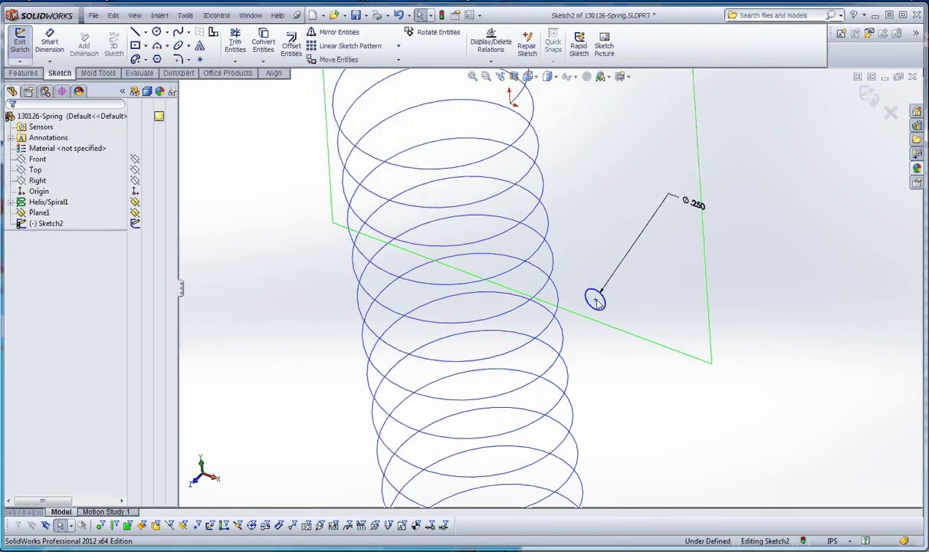
left_click(596, 301)
left_click(564, 343, "ctrl")
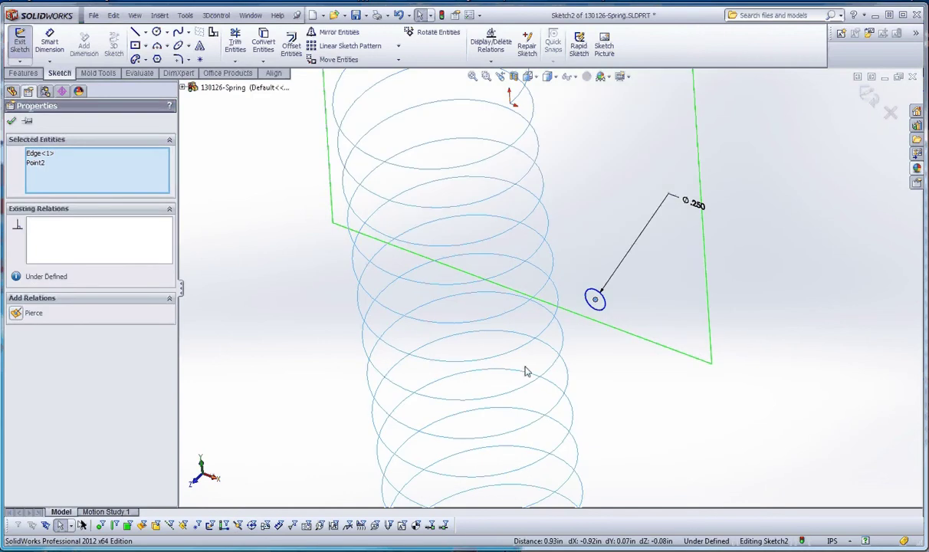
left_click(30, 312)
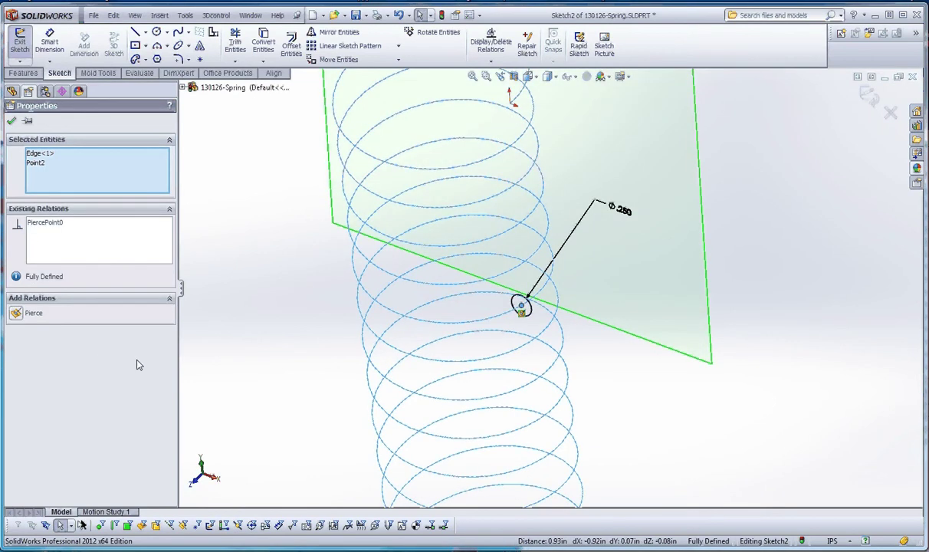
- Check the pierce point around the spring and exit Sketch2
middle_click_drag(249, 368, 270, 334)
scroll(370, 390, "up", 3)
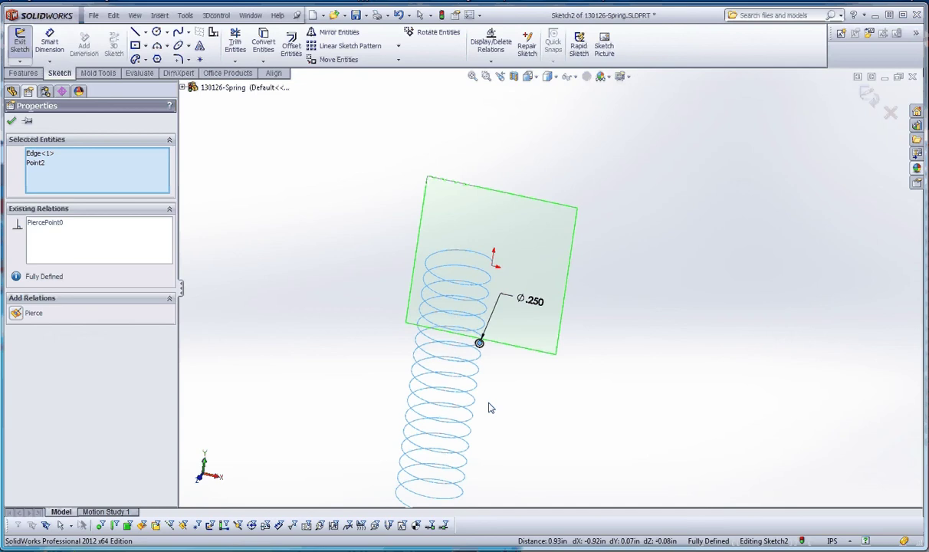
middle_click_drag(491, 408, 516, 364)
scroll(505, 354, "down", 3)
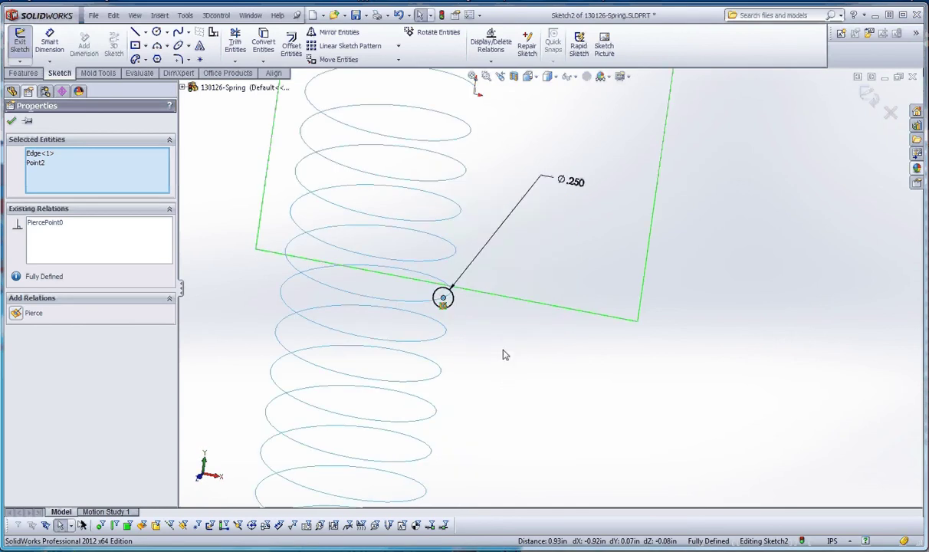
left_click(502, 354)
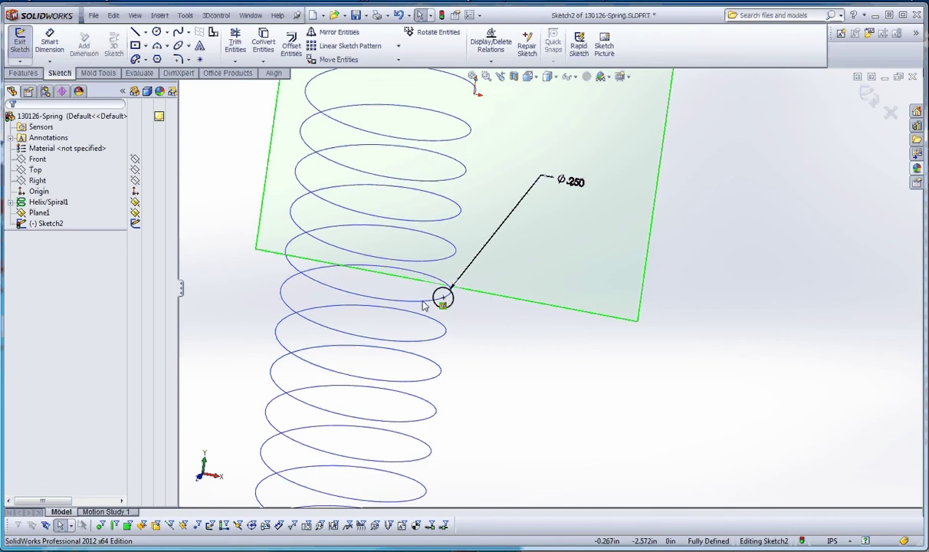
scroll(475, 320, "up", 3)
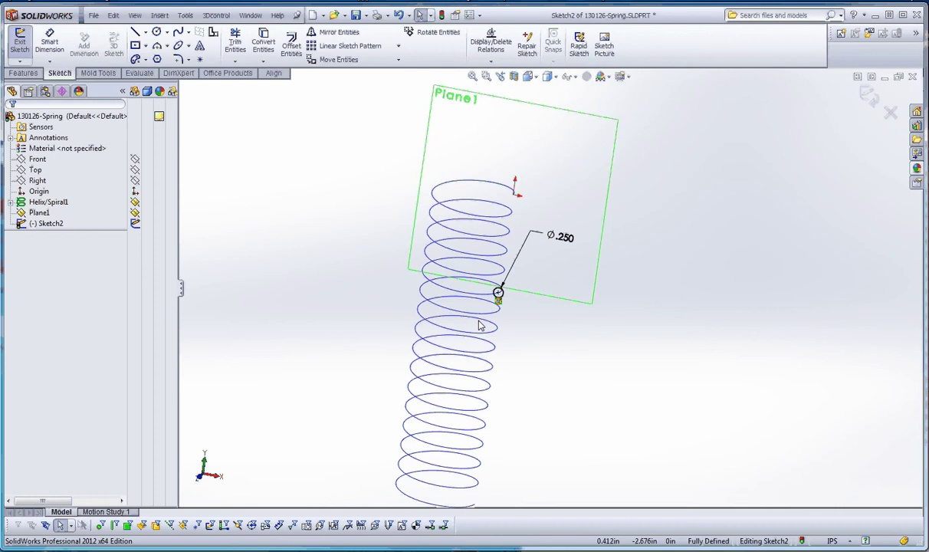
scroll(535, 348, "up", 2)
scroll(498, 230, "down", 1)
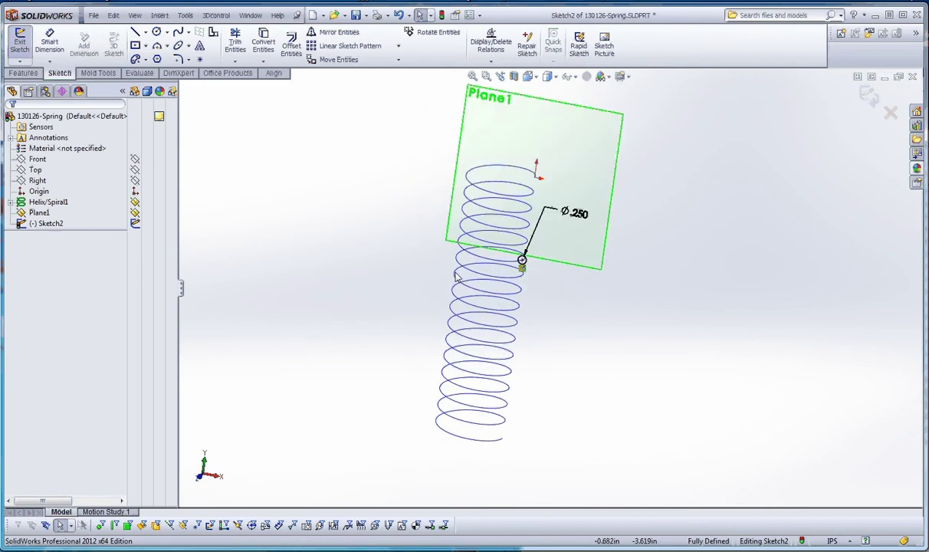
left_click(442, 15)
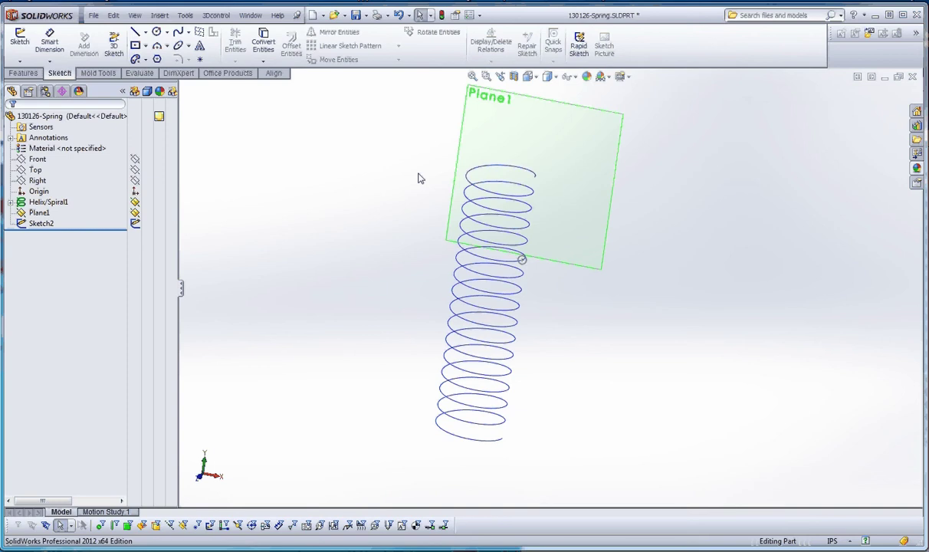
- Rename the circle sketch Sketch2 to 'Profile' in the FeatureManager tree
left_click(49, 202)
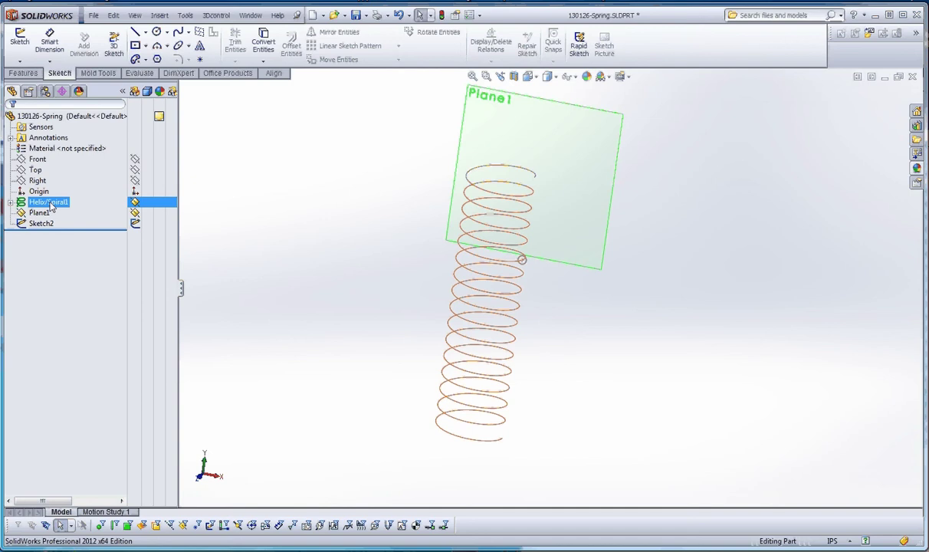
left_click(46, 223)
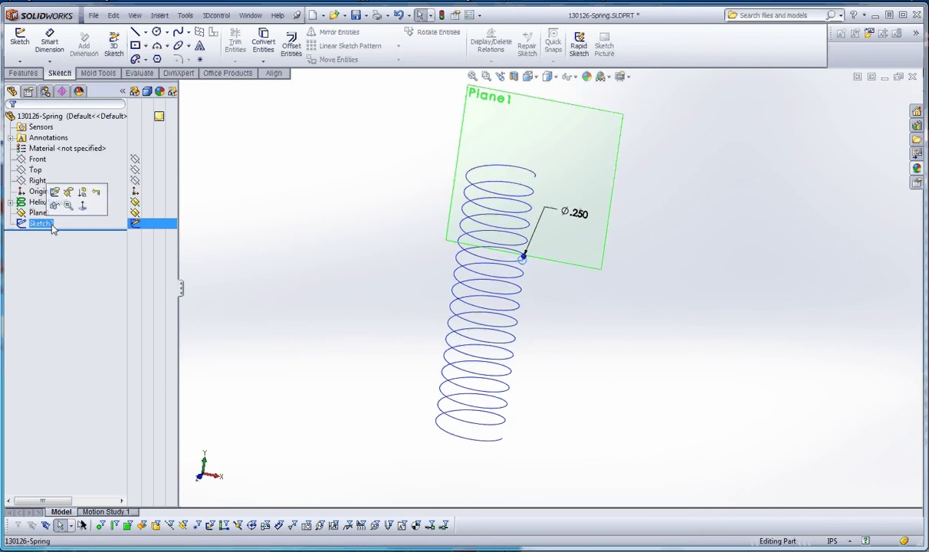
left_click(42, 224)
type("Profile")
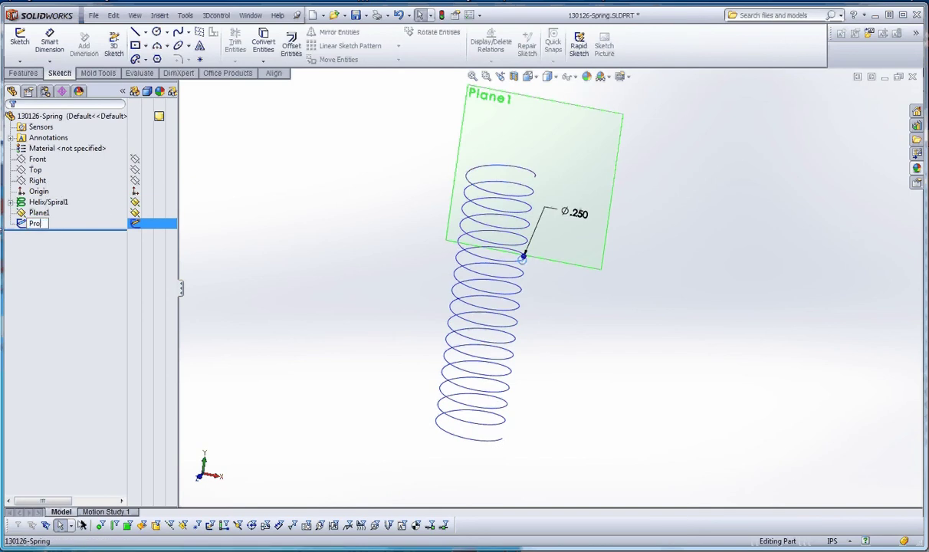
left_click(243, 227)
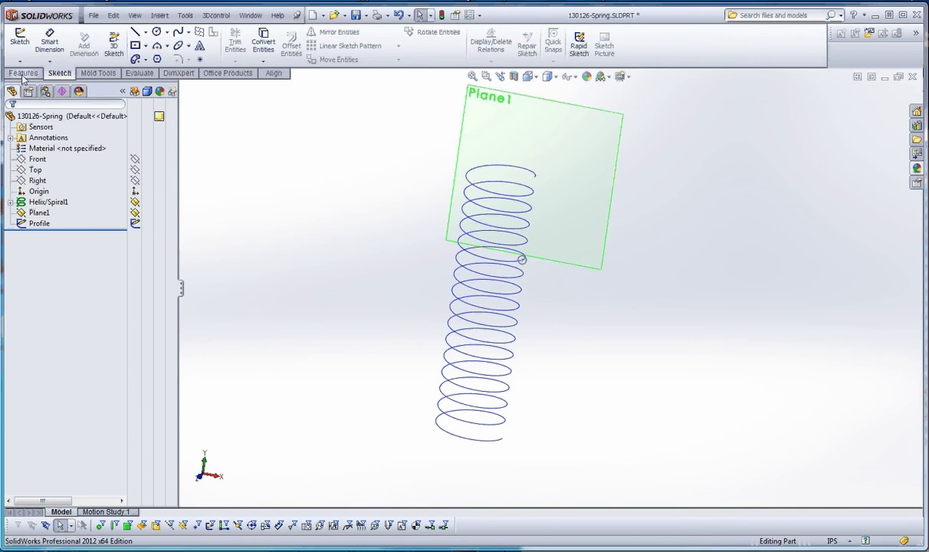
- Sweep the Profile circle along the helix path to create the solid spring
left_click(23, 73)
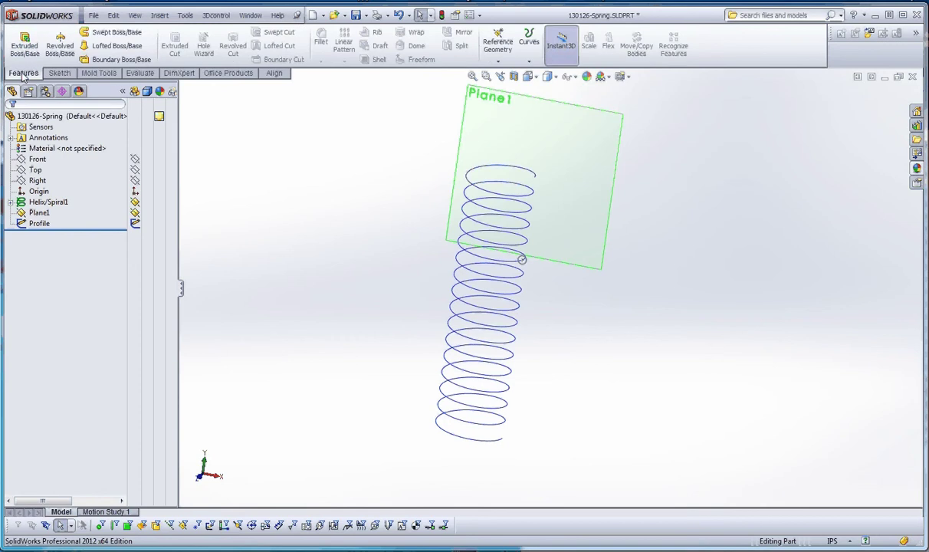
left_click(111, 35)
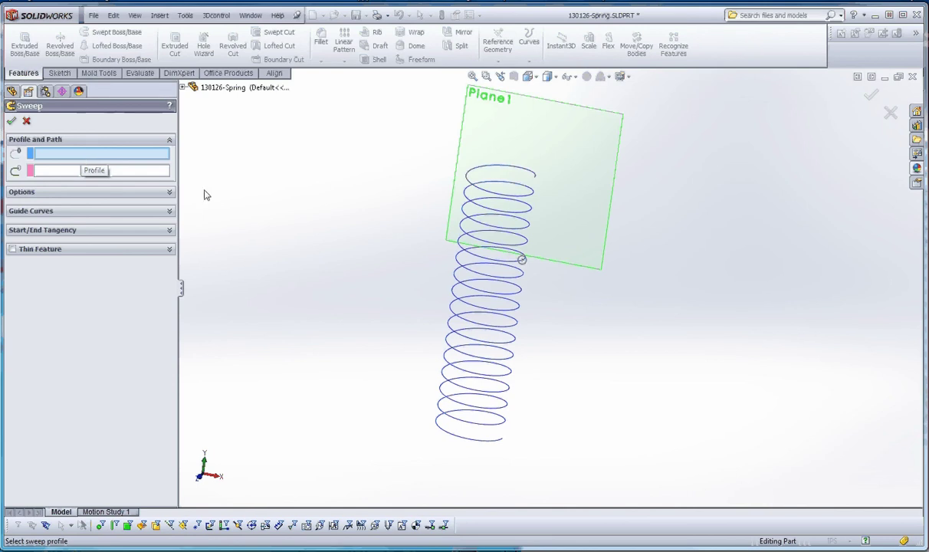
left_click(526, 268)
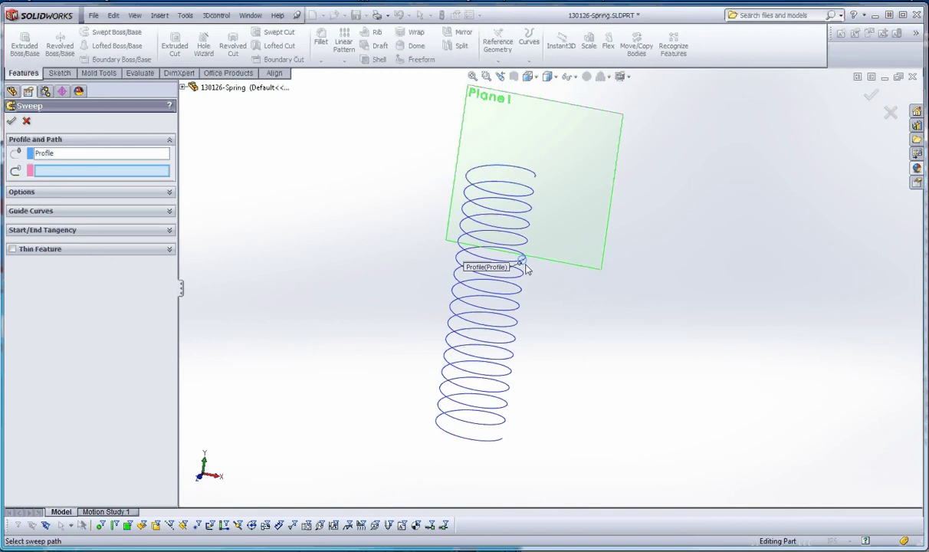
left_click(512, 200)
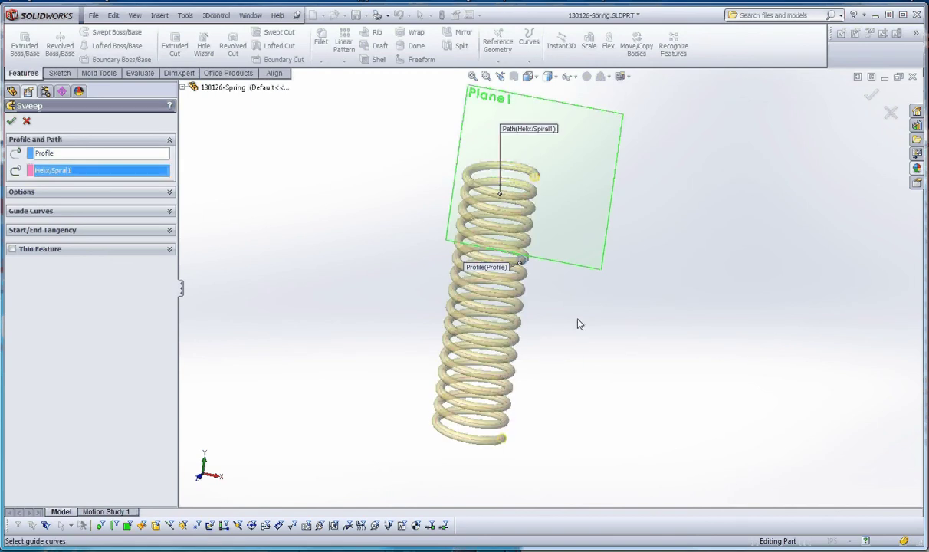
key("Return")
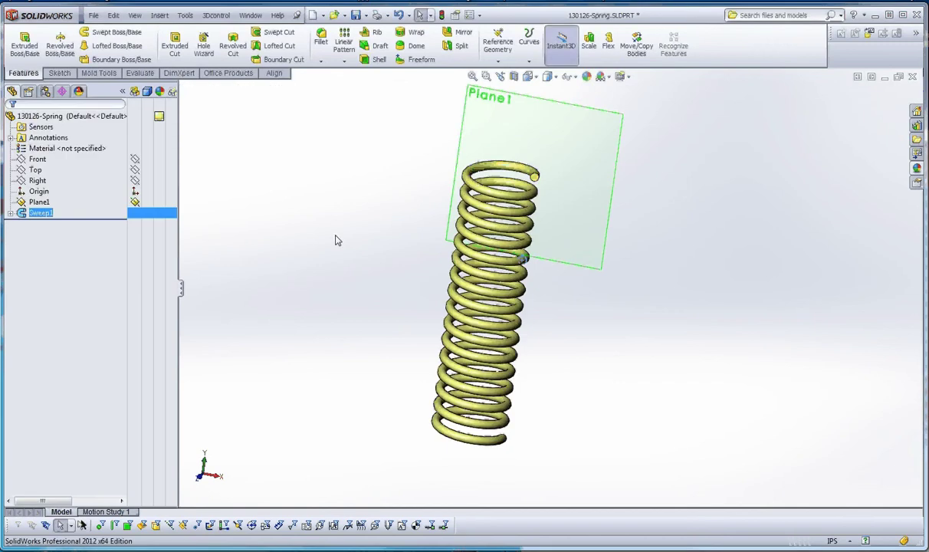
- Orbit and zoom the spring to view it upright and slightly from above
middle_click_drag(335, 240, 579, 350)
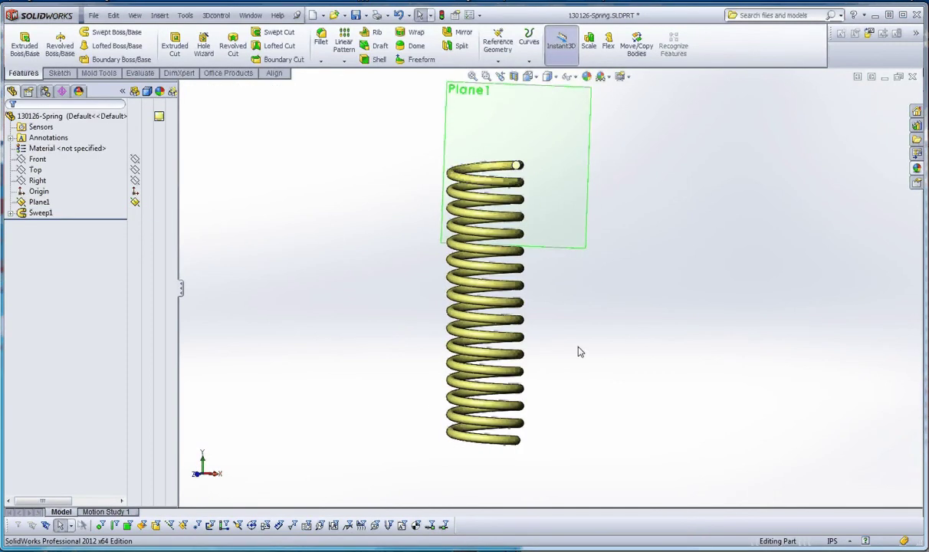
scroll(535, 311, "up", 3)
scroll(580, 313, "down", 5)
scroll(585, 319, "up", 3)
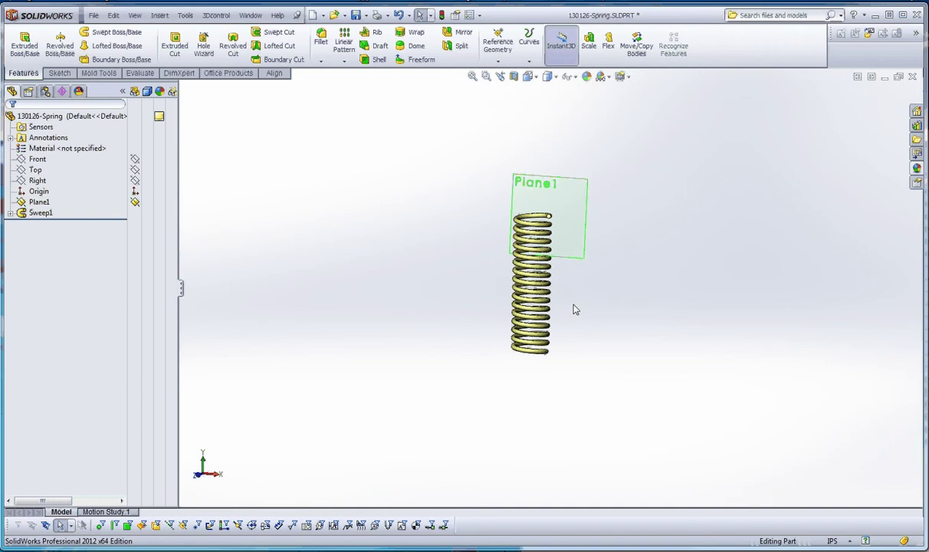
scroll(574, 309, "down", 2)
middle_click_drag(559, 290, 437, 330)
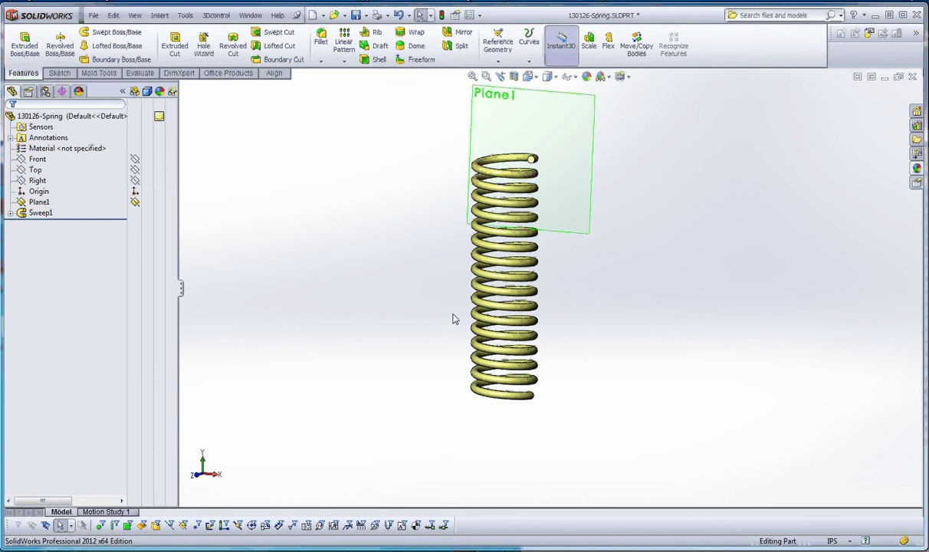
scroll(540, 299, "up", 2)
scroll(521, 285, "down", 3)
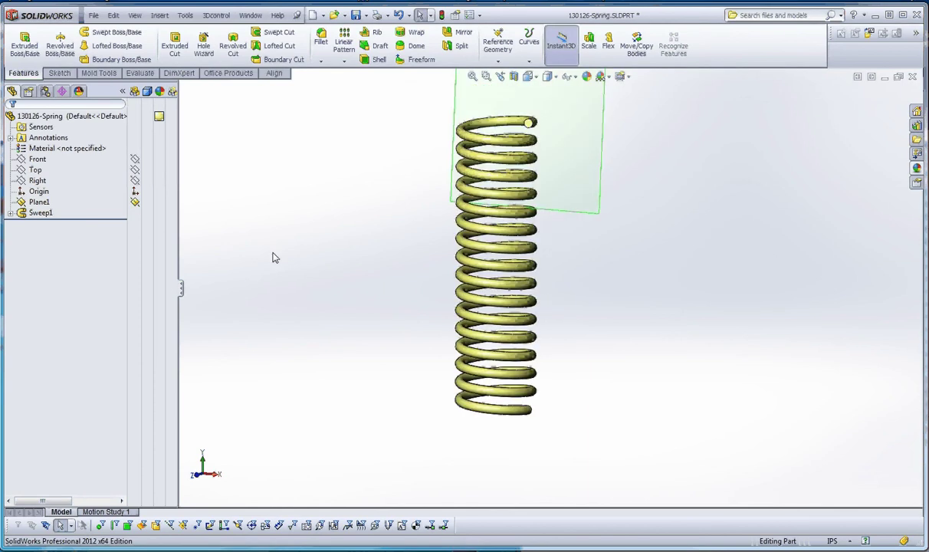
- Expand Sweep1 and reopen Helix/Spiral1 with Edit Feature to show its 8 in height and 0.5 in pitch
left_click(11, 212)
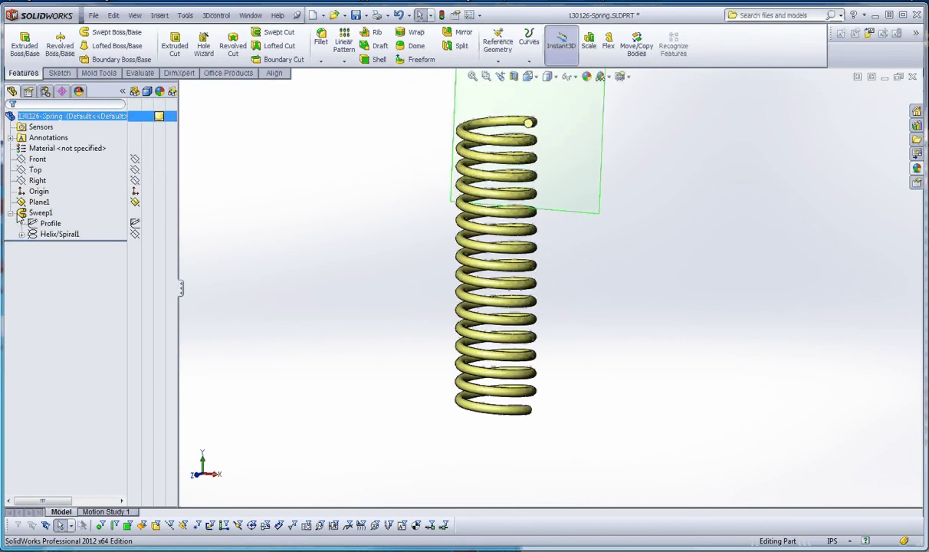
right_click(67, 232)
left_click(61, 203)
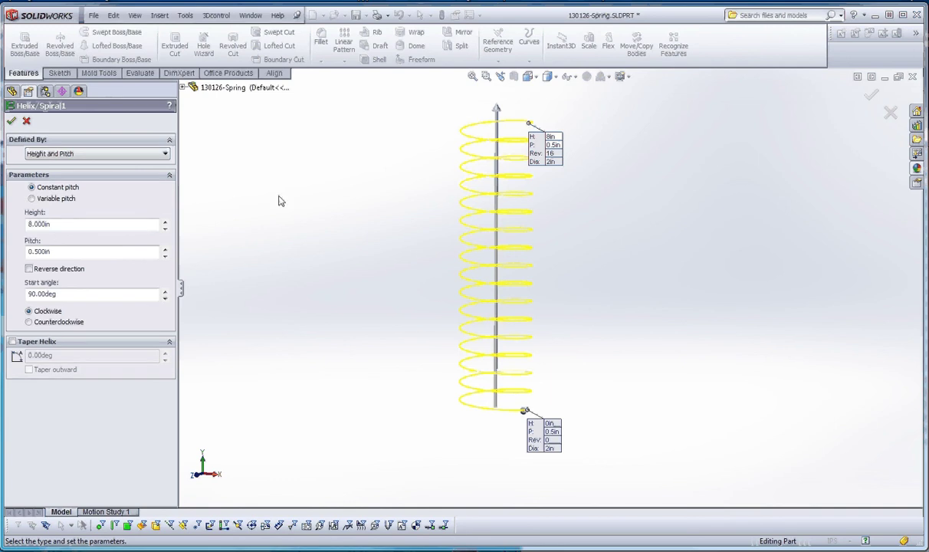
left_click(99, 156)
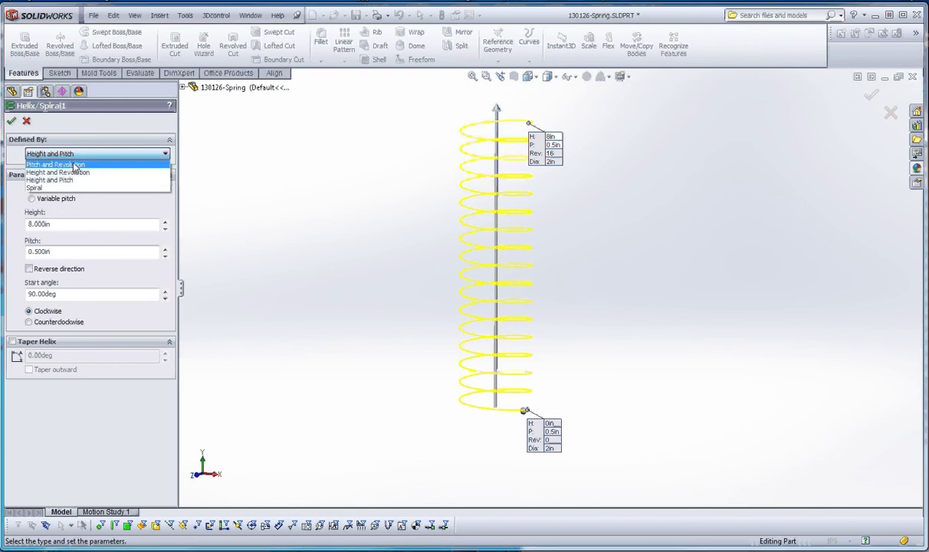
left_click(70, 164)
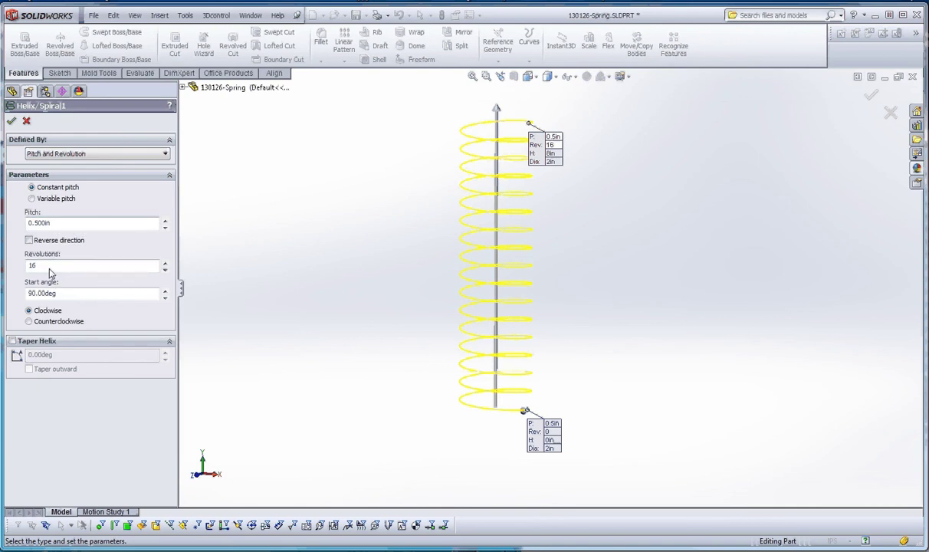
left_click(90, 155)
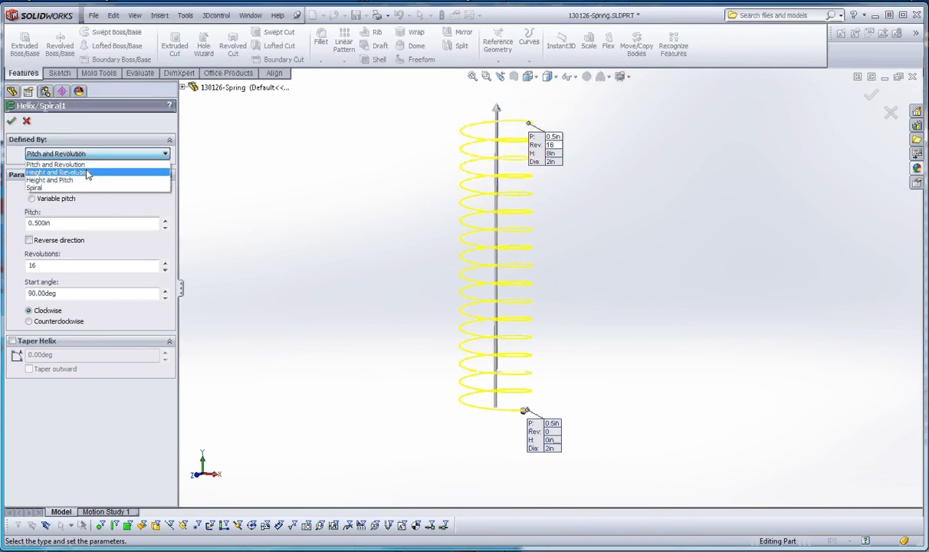
left_click(87, 173)
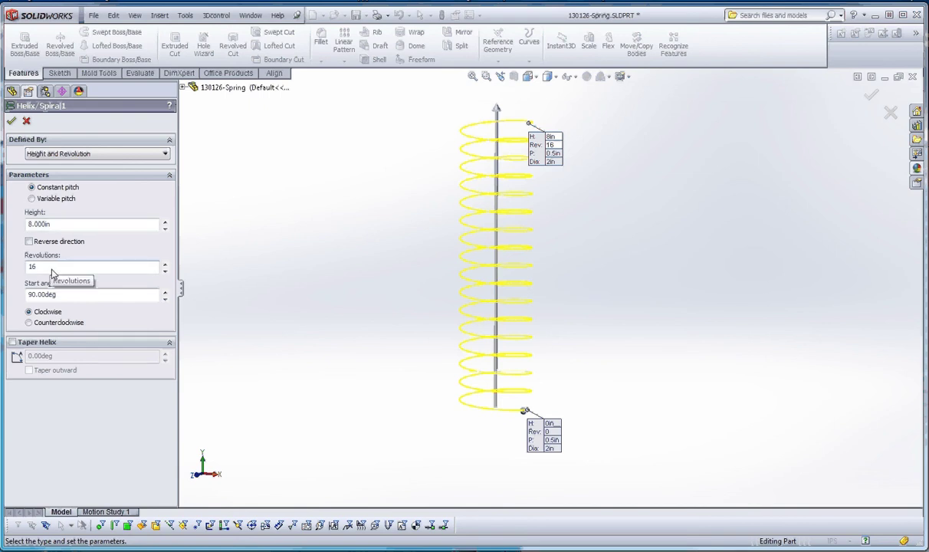
left_click(71, 154)
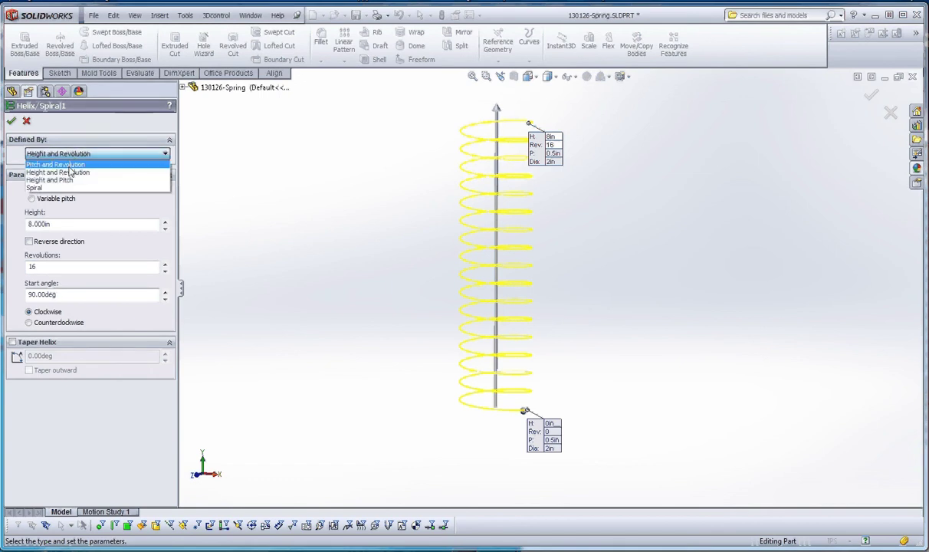
left_click(69, 165)
left_click(74, 153)
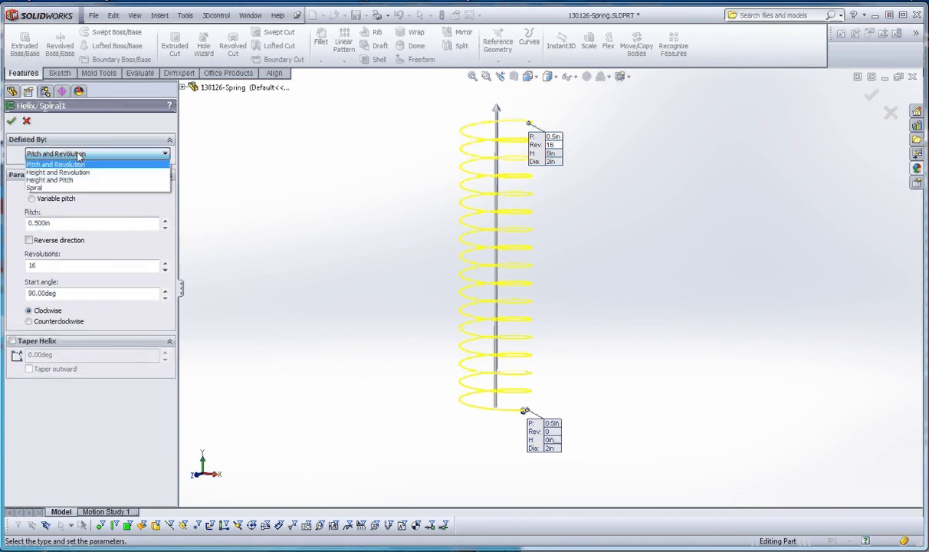
left_click(65, 181)
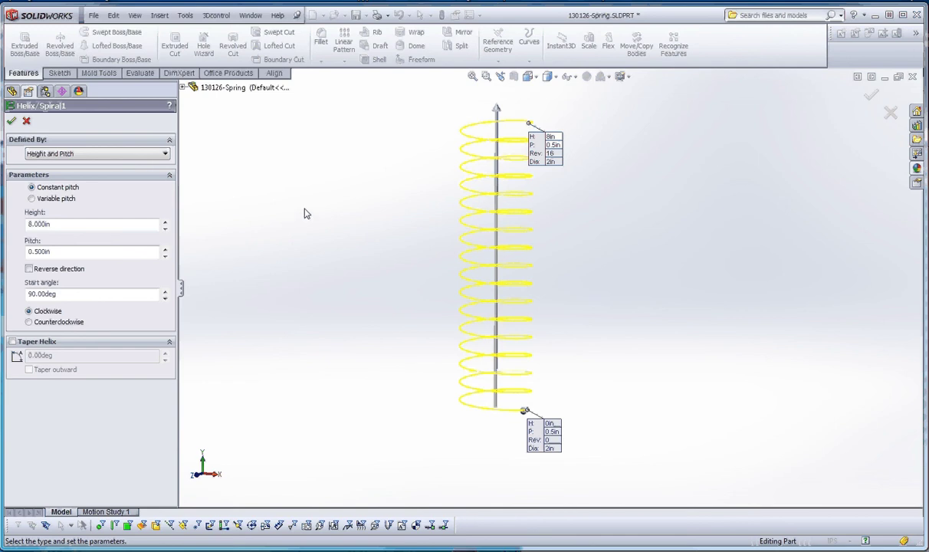
left_click(164, 155)
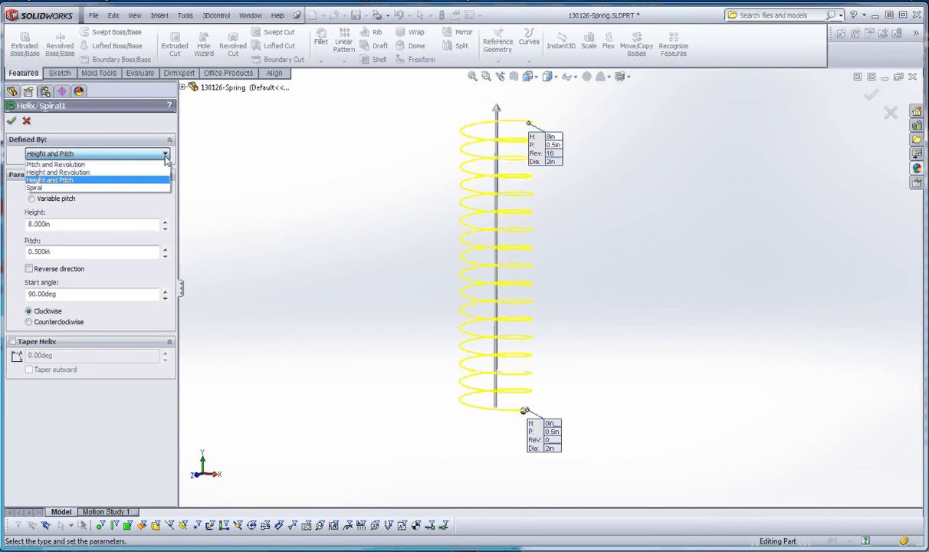
- Redefine the helix as a flat Spiral, inspect the preview, and set it counterclockwise
left_click(106, 189)
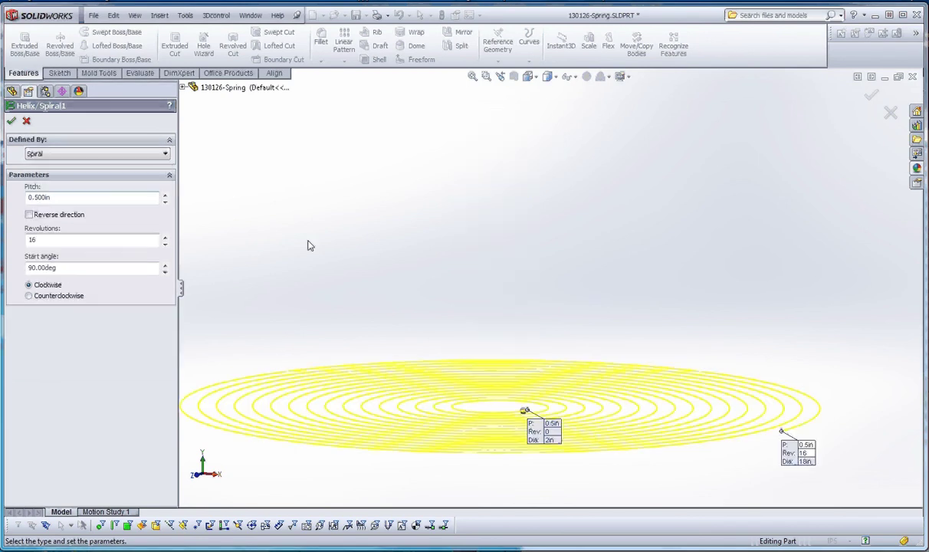
middle_click_drag(454, 267, 579, 415)
scroll(567, 360, "up", 4)
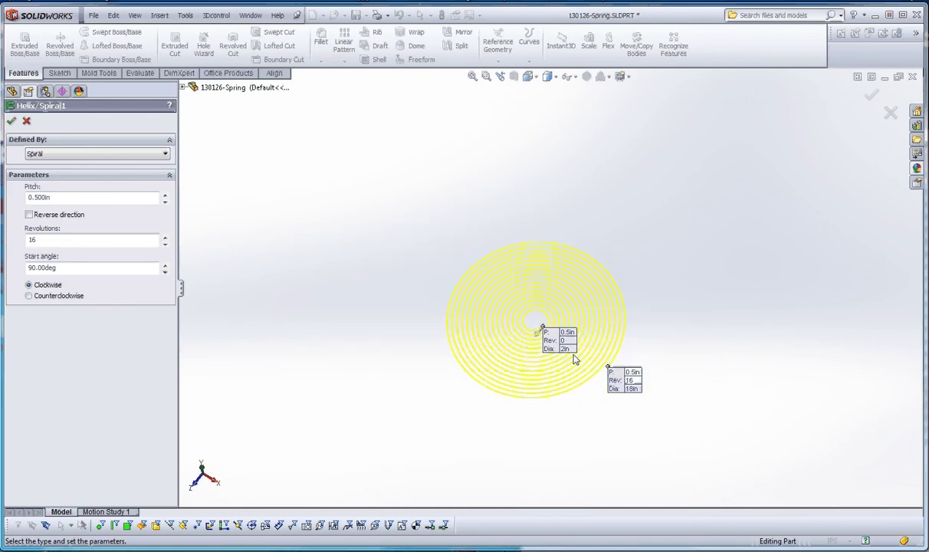
scroll(556, 338, "down", 4)
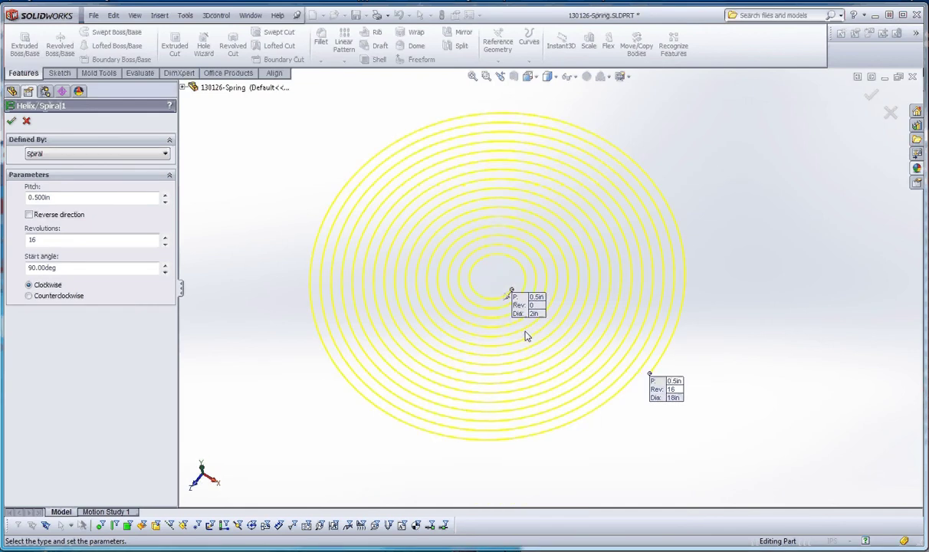
mouse_move(578, 469)
middle_mouse_down()
mouse_move(578, 406)
mouse_move(588, 408)
mouse_move(587, 469)
middle_mouse_up()
scroll(594, 442, "up", 2)
scroll(544, 314, "down", 4)
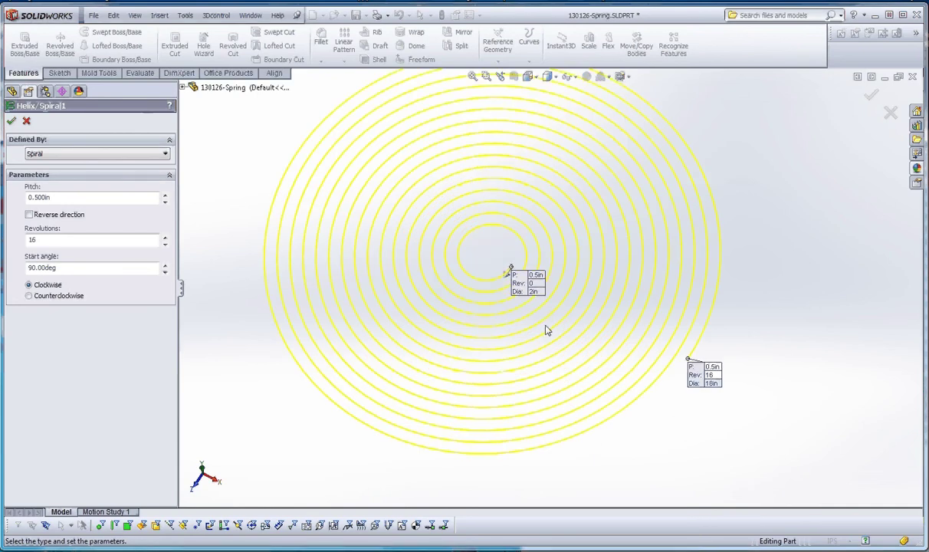
scroll(545, 321, "up", 2)
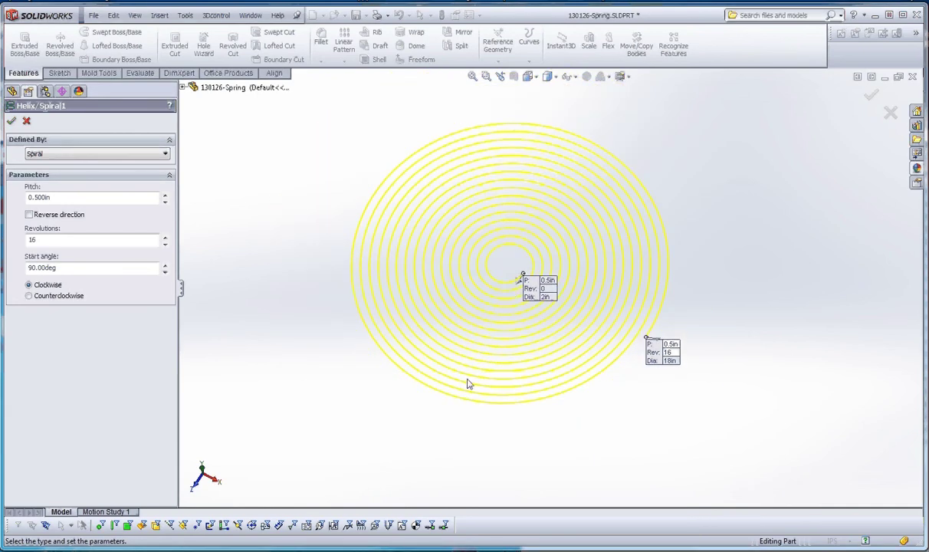
middle_click_drag(468, 383, 492, 348)
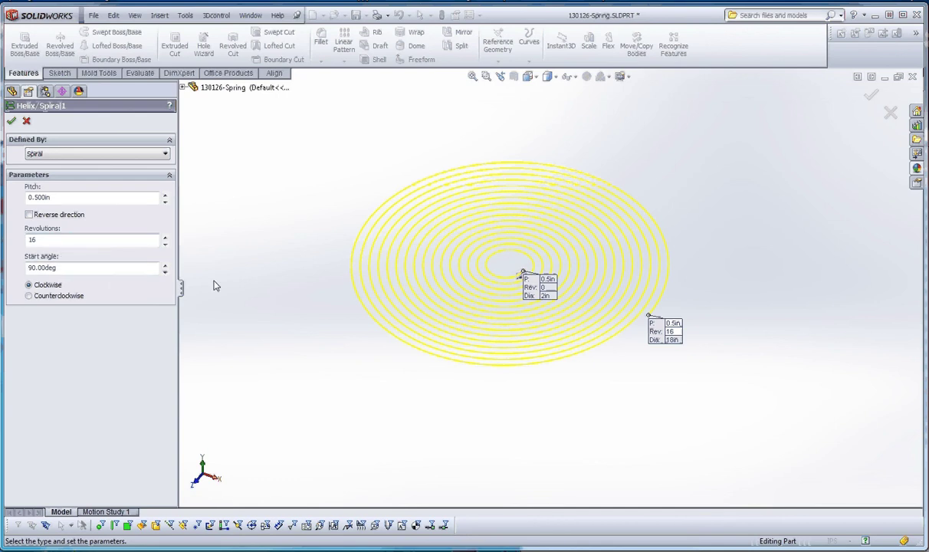
left_click(29, 296)
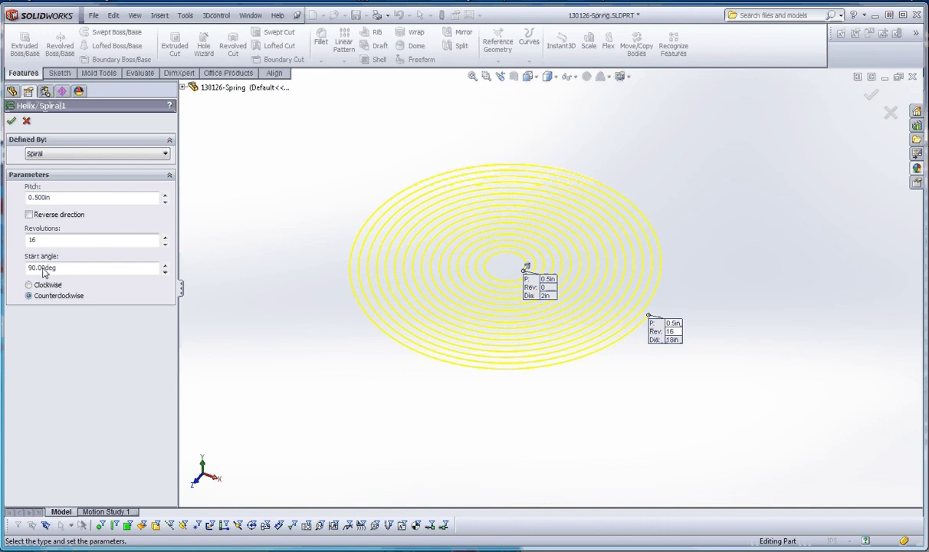
- Accept the spiral to rebuild the coil, then pick the Profile sketch under Sweep1
left_click(12, 123)
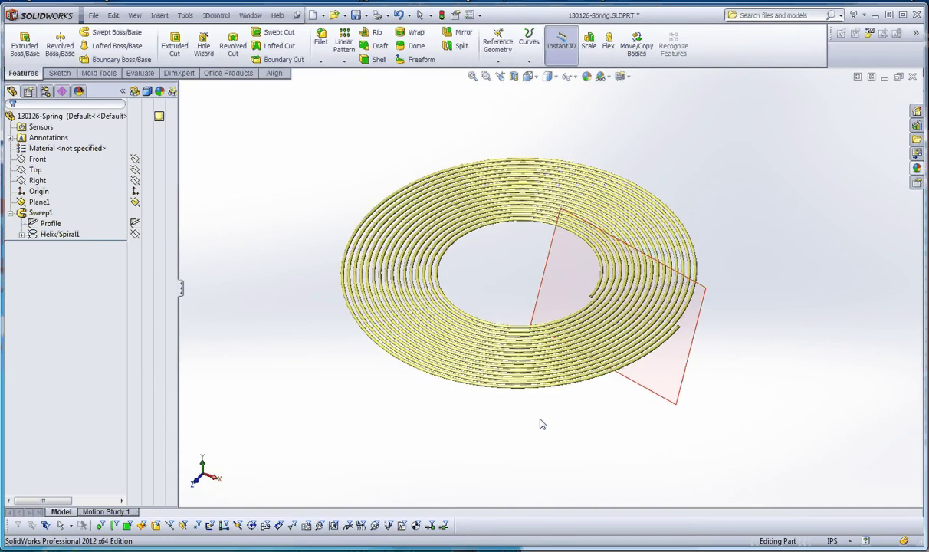
scroll(525, 262, "down", 2)
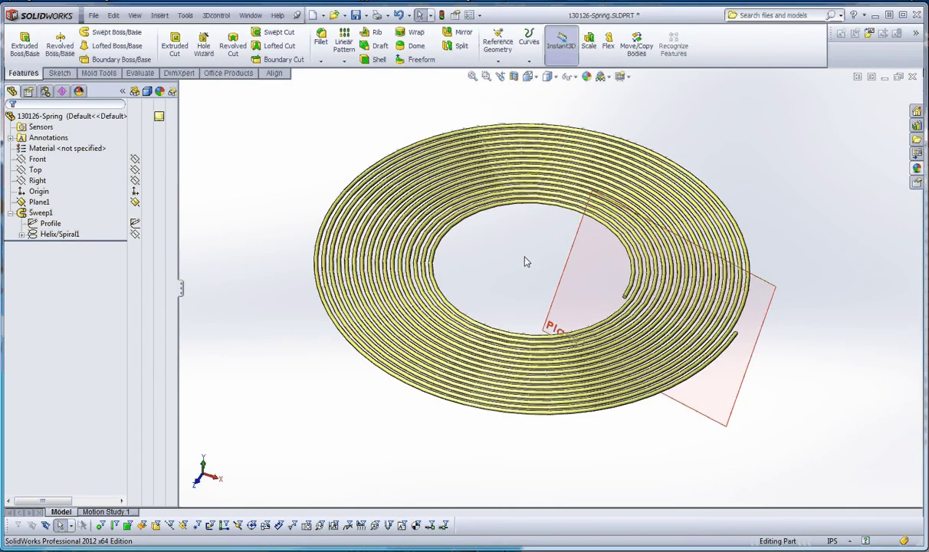
left_click(40, 212)
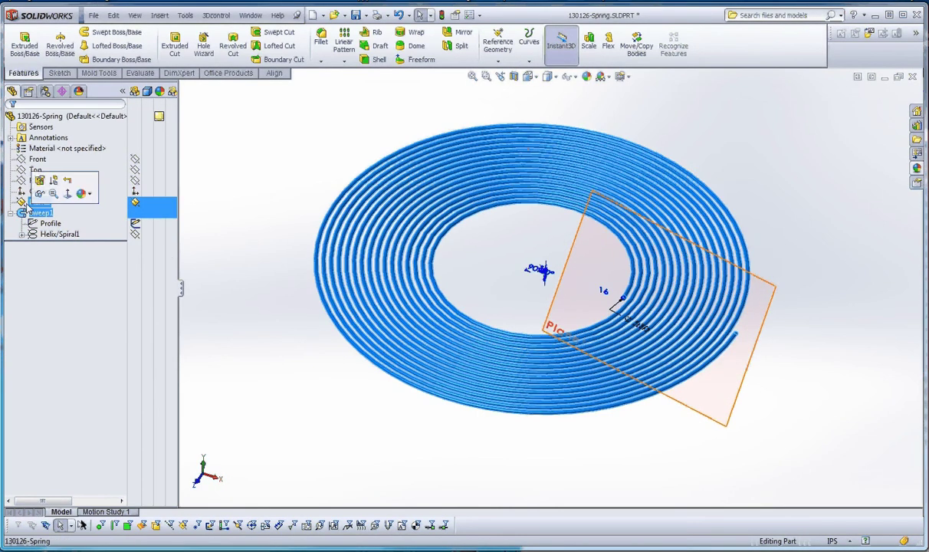
key("Escape")
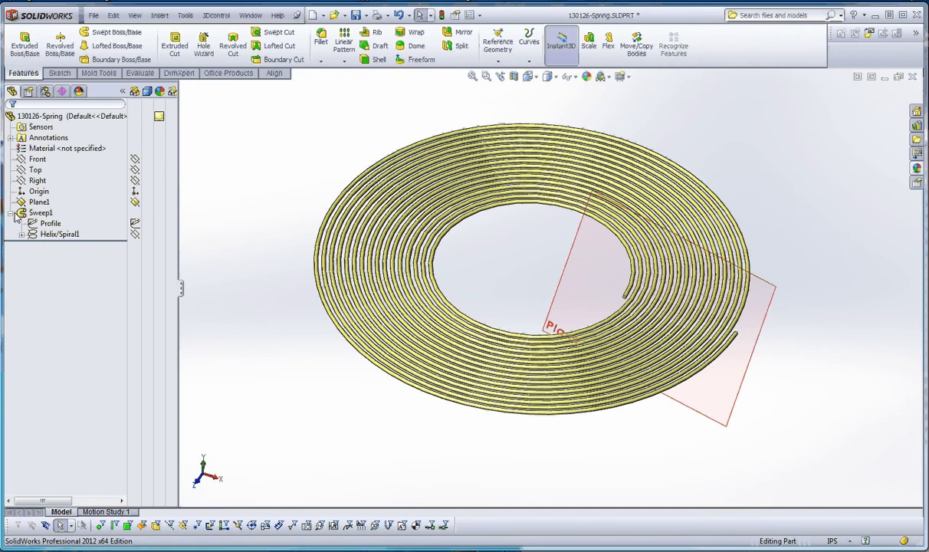
right_click(40, 212)
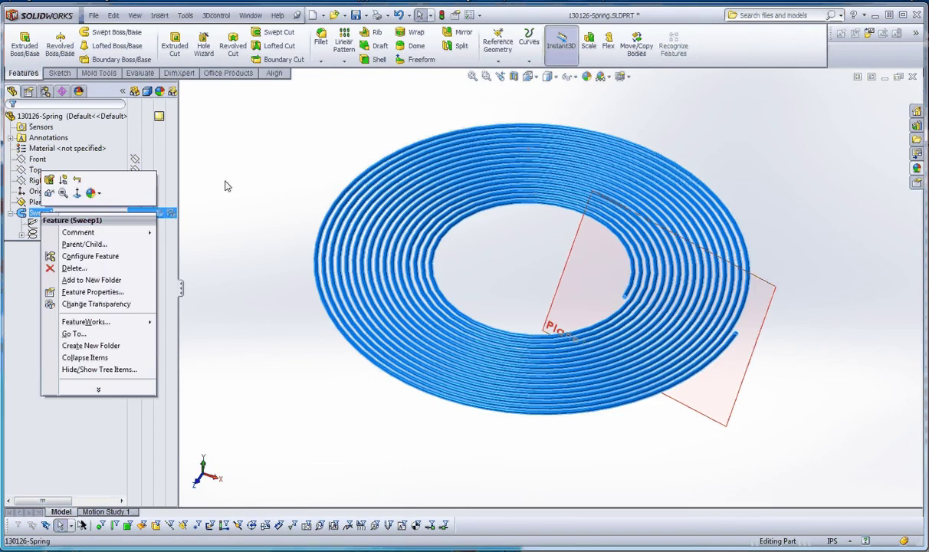
left_click(50, 223)
- Edit the Profile sketch face-on, show the Helix/Spiral1 path curve, then exit the sketch
right_click(51, 224)
left_click(71, 235)
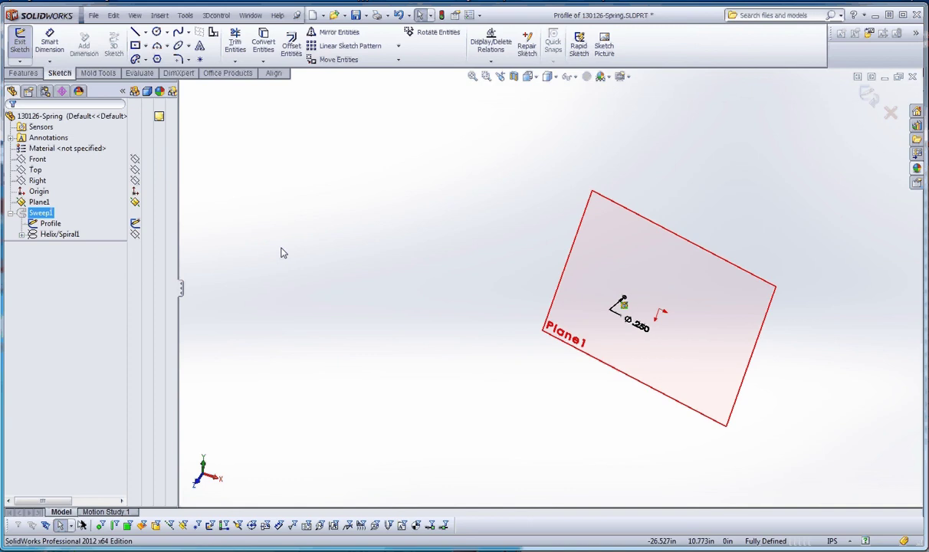
key("ctrl+8")
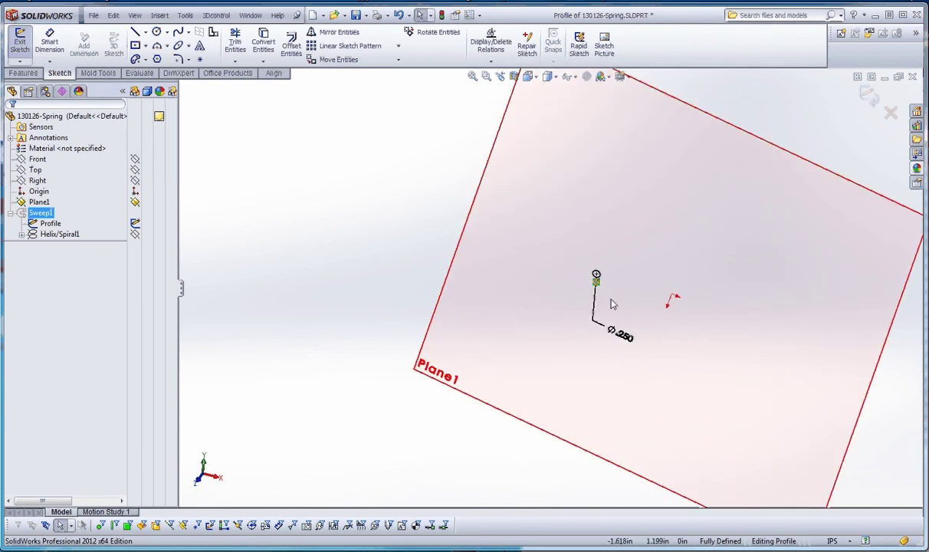
right_click(57, 235)
left_click(74, 217)
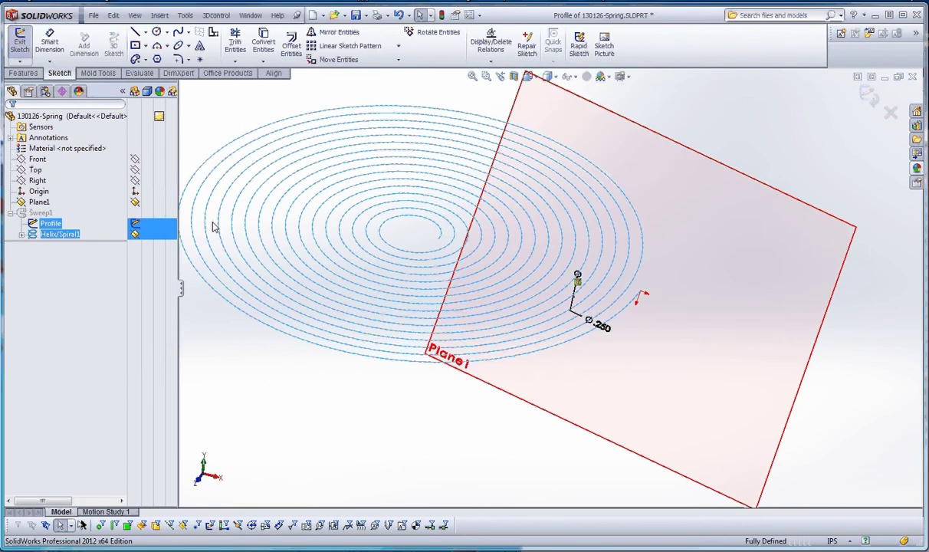
middle_click_drag(357, 295, 571, 309)
scroll(571, 308, "down", 2)
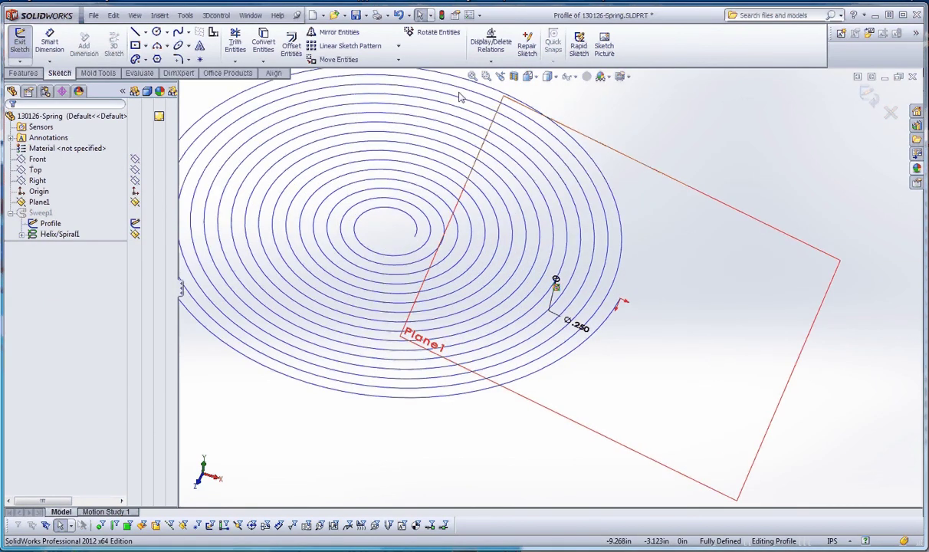
left_click(442, 14)
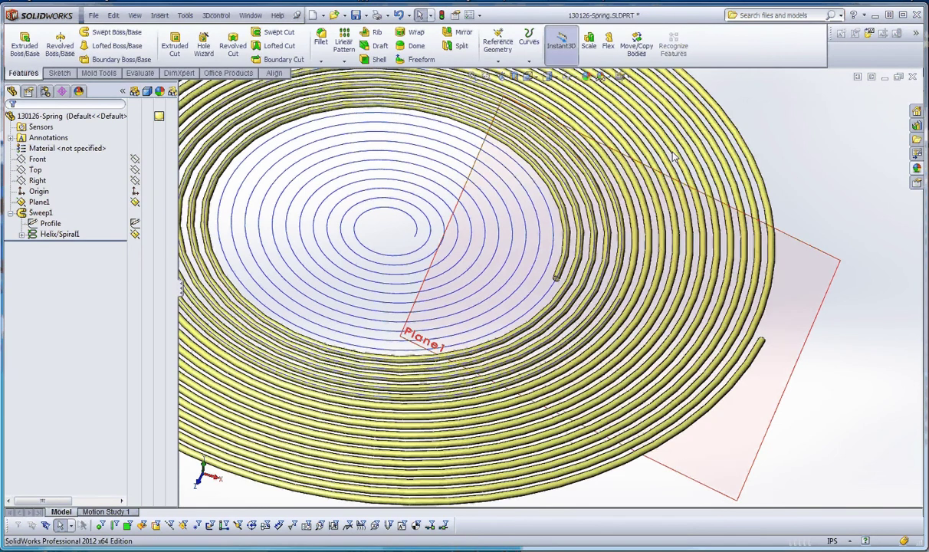
- Zoom out on the coil and expand Helix/Spiral1 to reveal its Sketch1
scroll(613, 259, "up", 2)
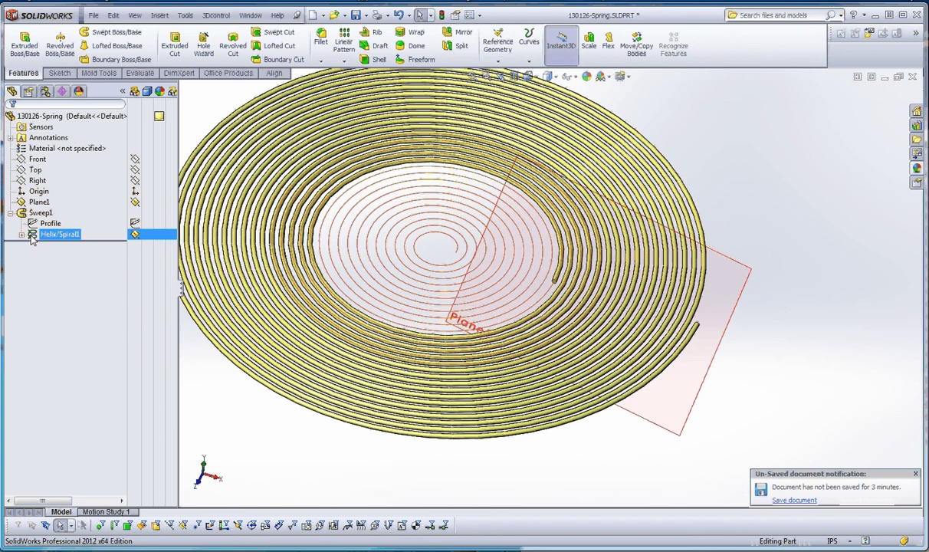
left_click(51, 223)
left_click(472, 255)
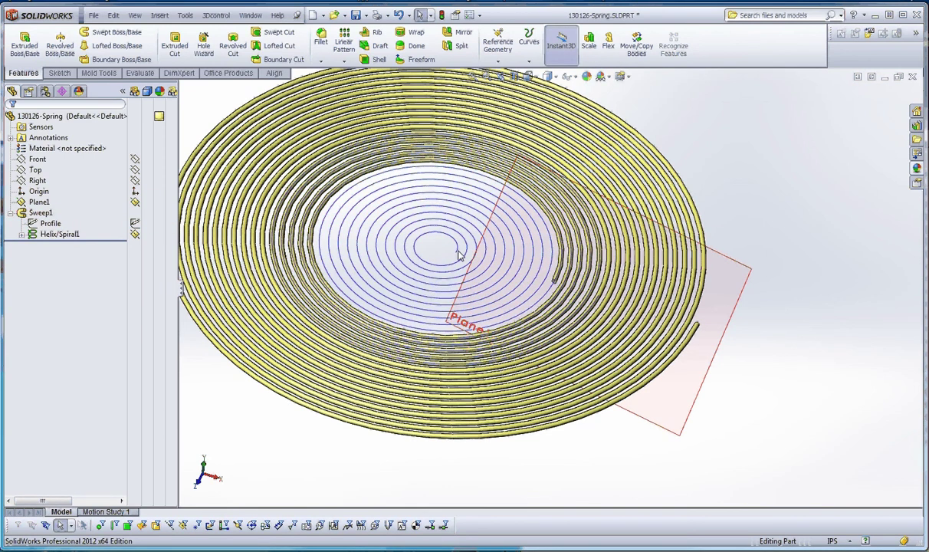
scroll(556, 279, "up", 5)
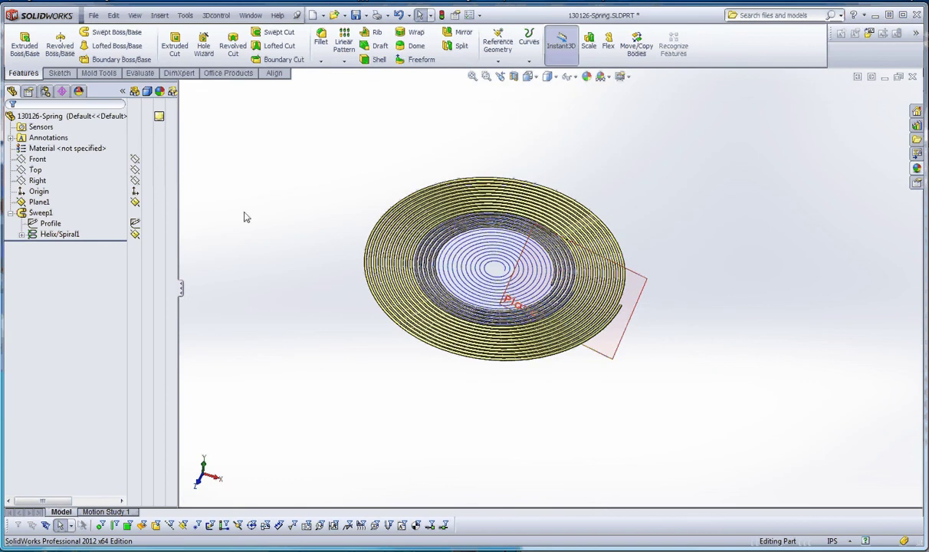
left_click(21, 233)
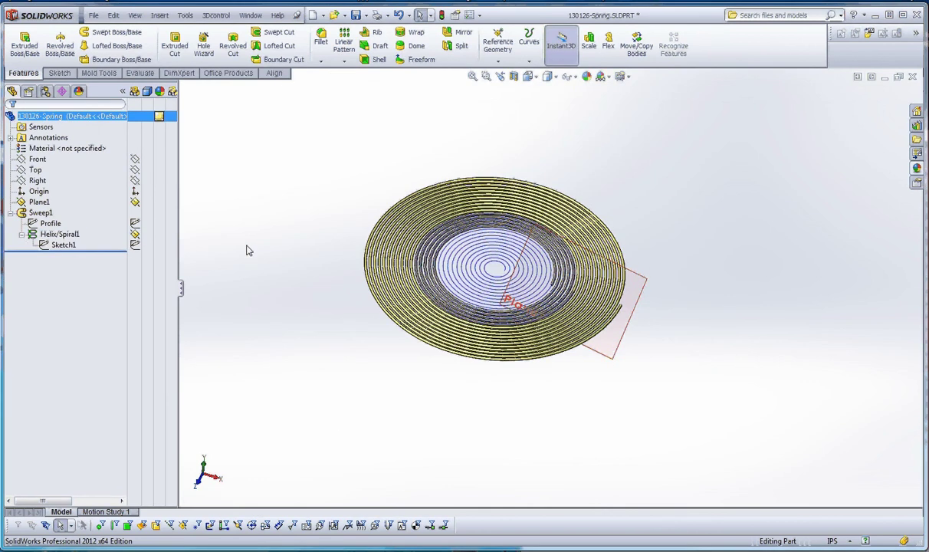